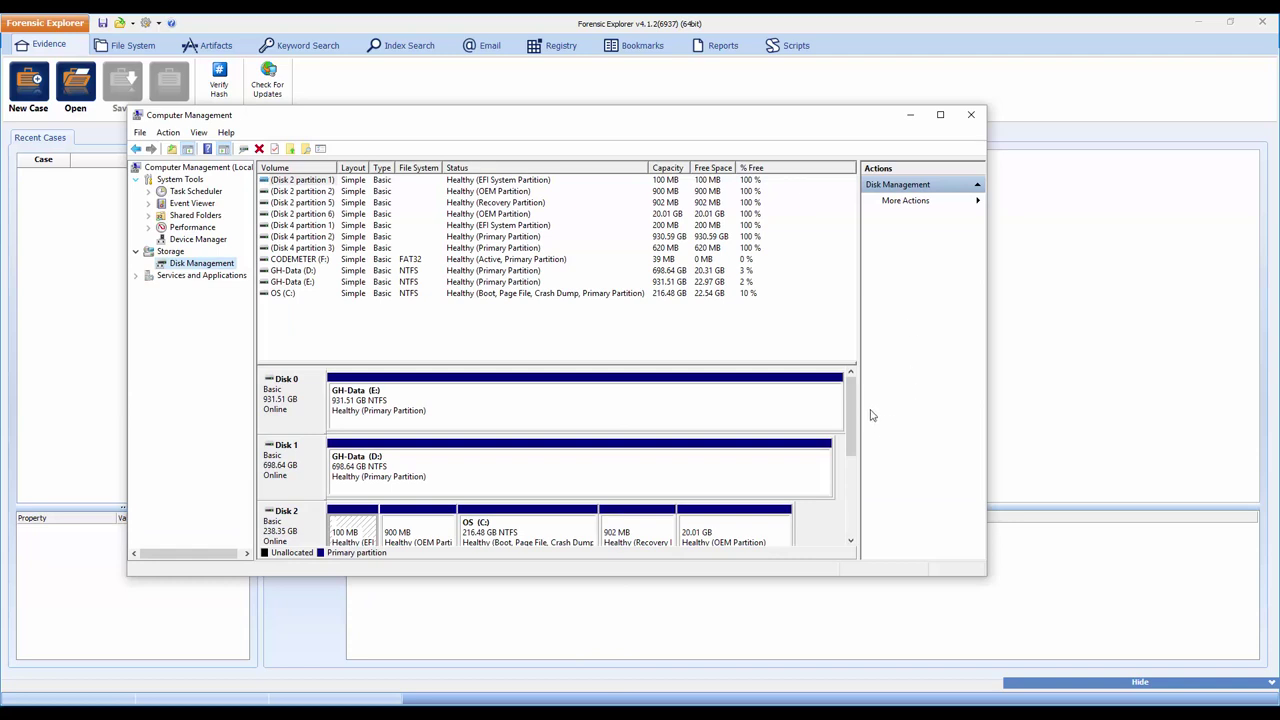
Step: Inspect the read-only 931.51 GB Disk 4 and its 930.59 GB partition, then close Computer Management
{"action": "left_click_drag", "start_coordinate": [851, 405], "coordinate": [859, 486]}
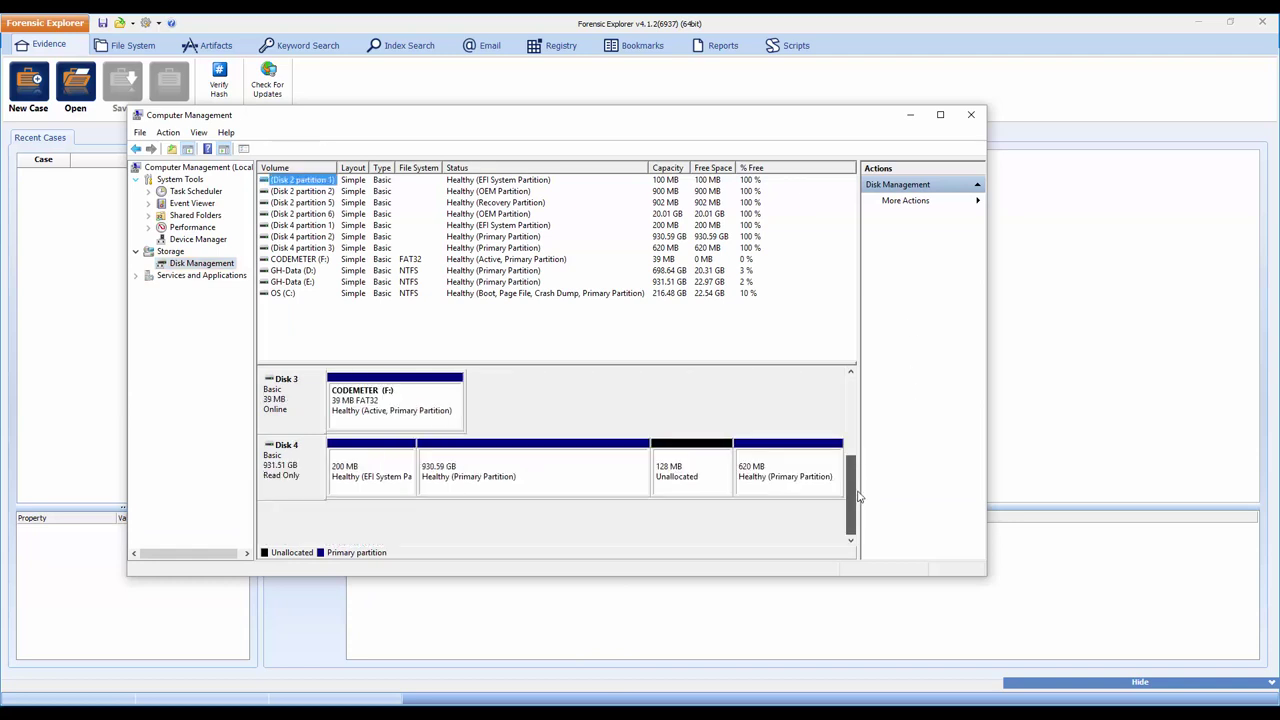
{"action": "left_click", "coordinate": [263, 455]}
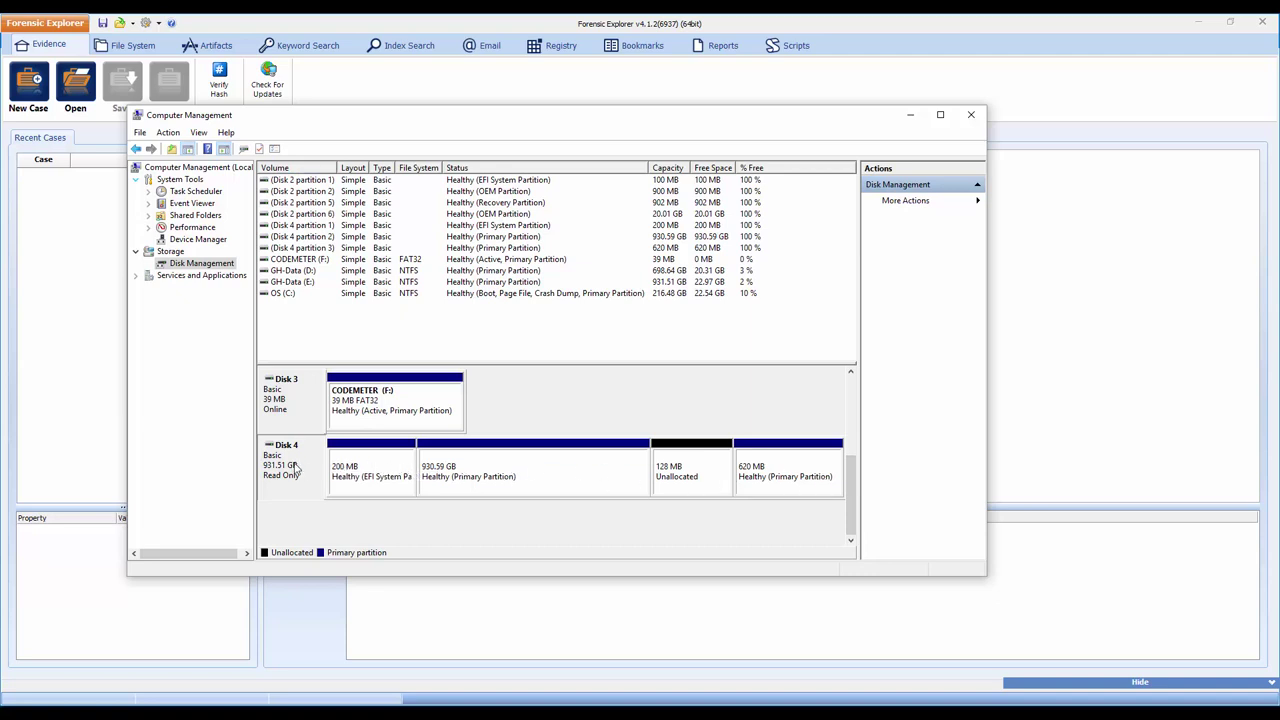
{"action": "left_click", "coordinate": [490, 486]}
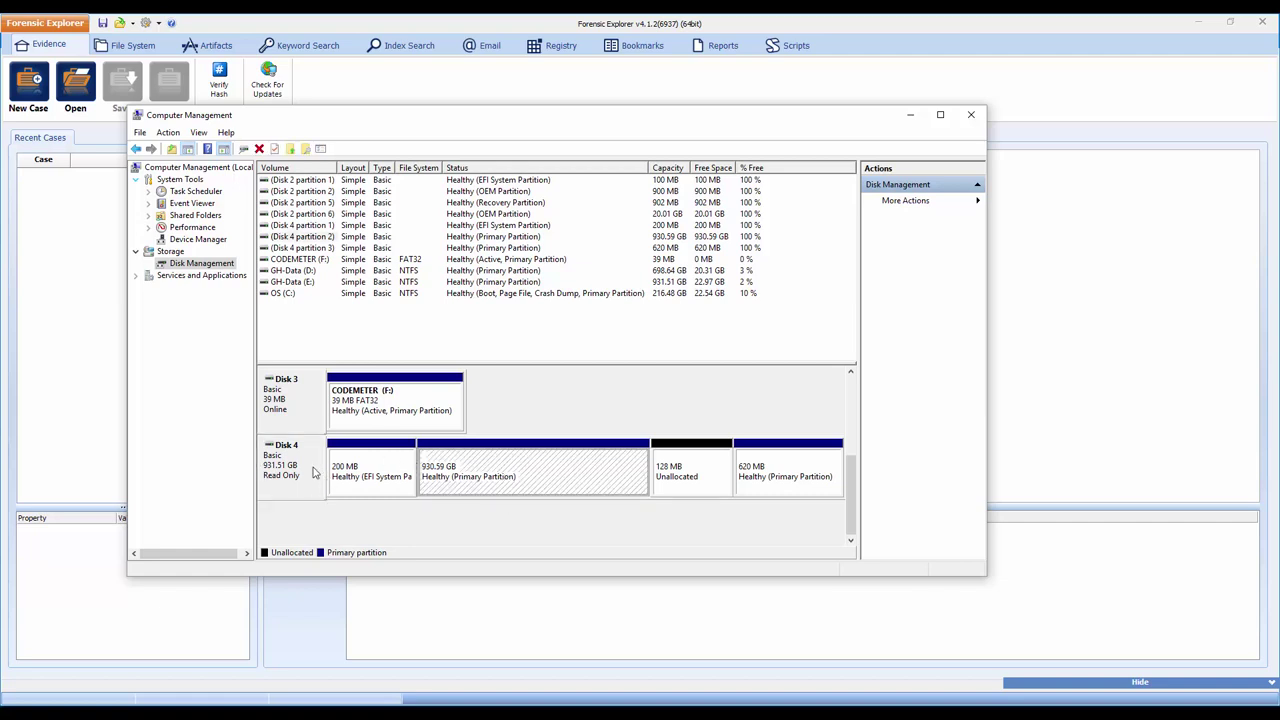
{"action": "left_click", "coordinate": [972, 116]}
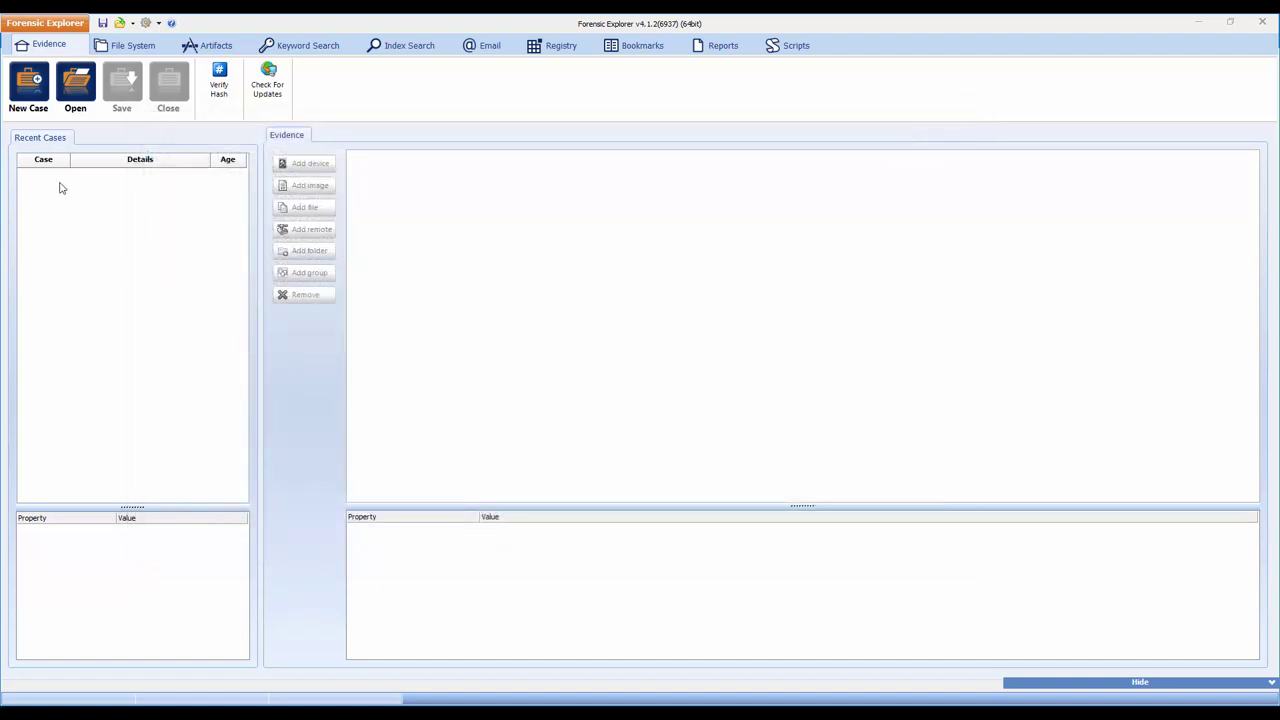
Step: Start a new case, name it 'MAC - Live Boot of Physical Disk' and confirm it
{"action": "left_click", "coordinate": [28, 85]}
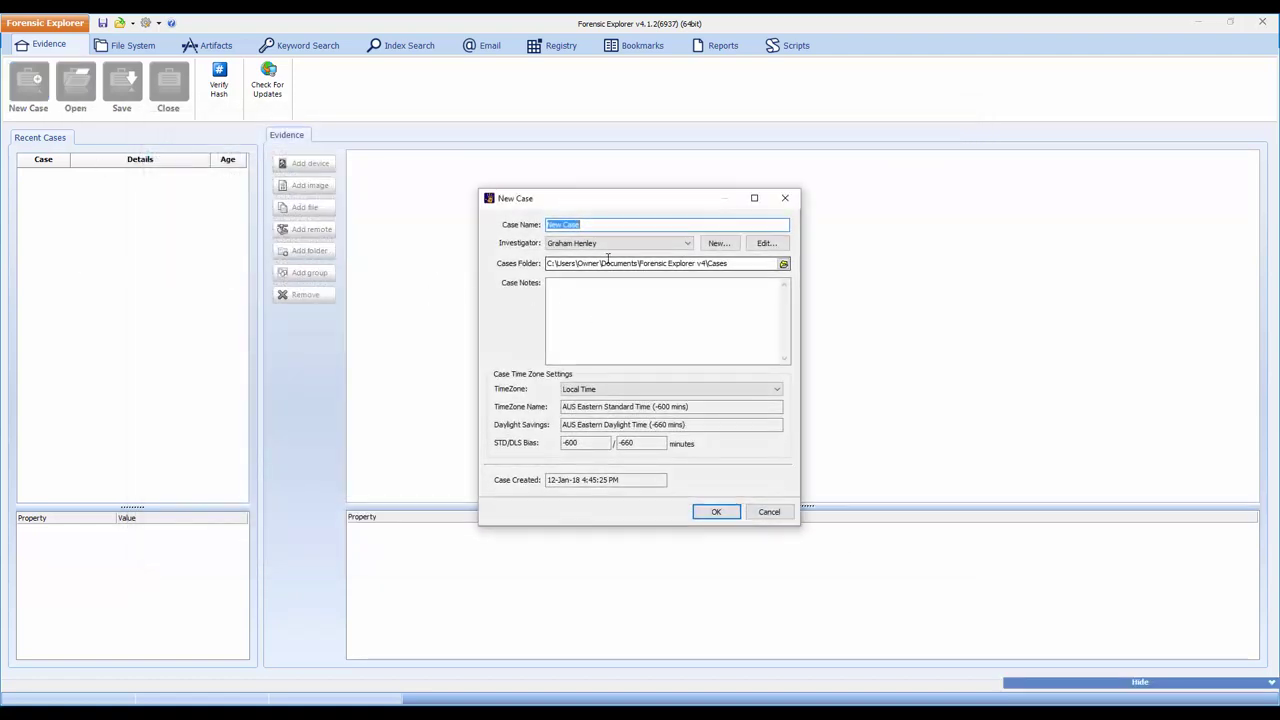
{"action": "type", "text": "MAC - Liv"}
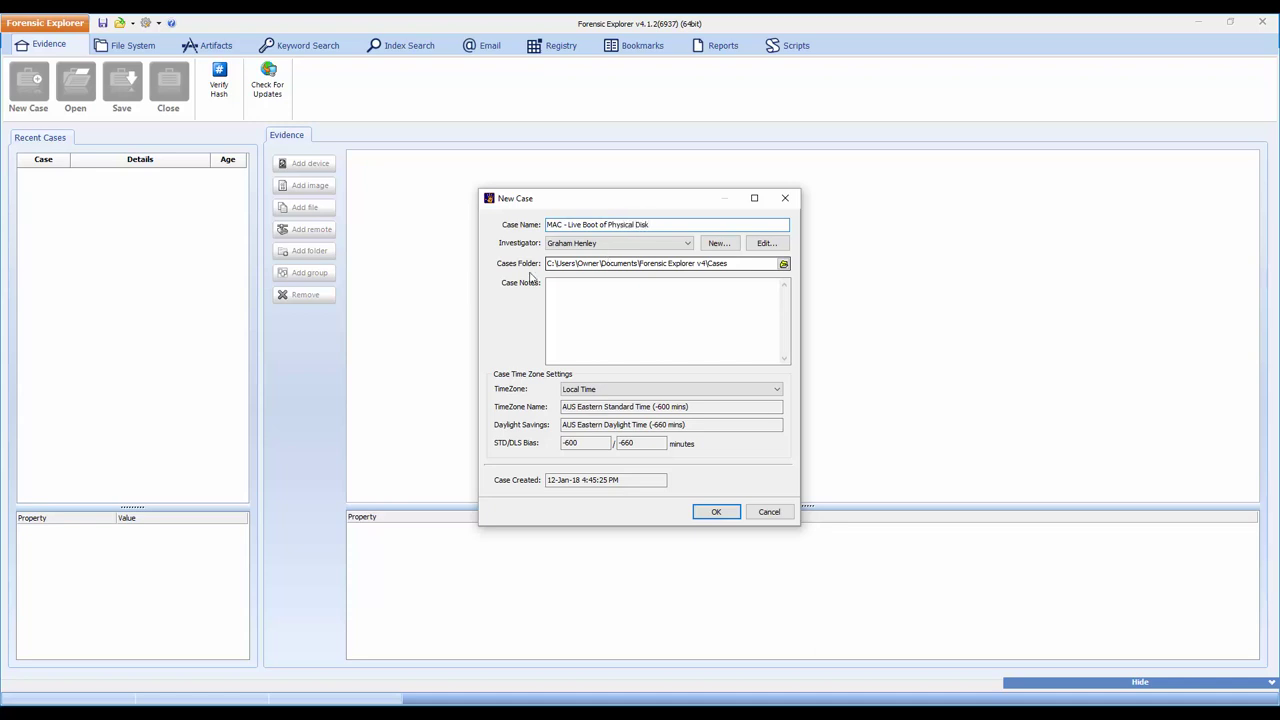
{"action": "left_click", "coordinate": [716, 511]}
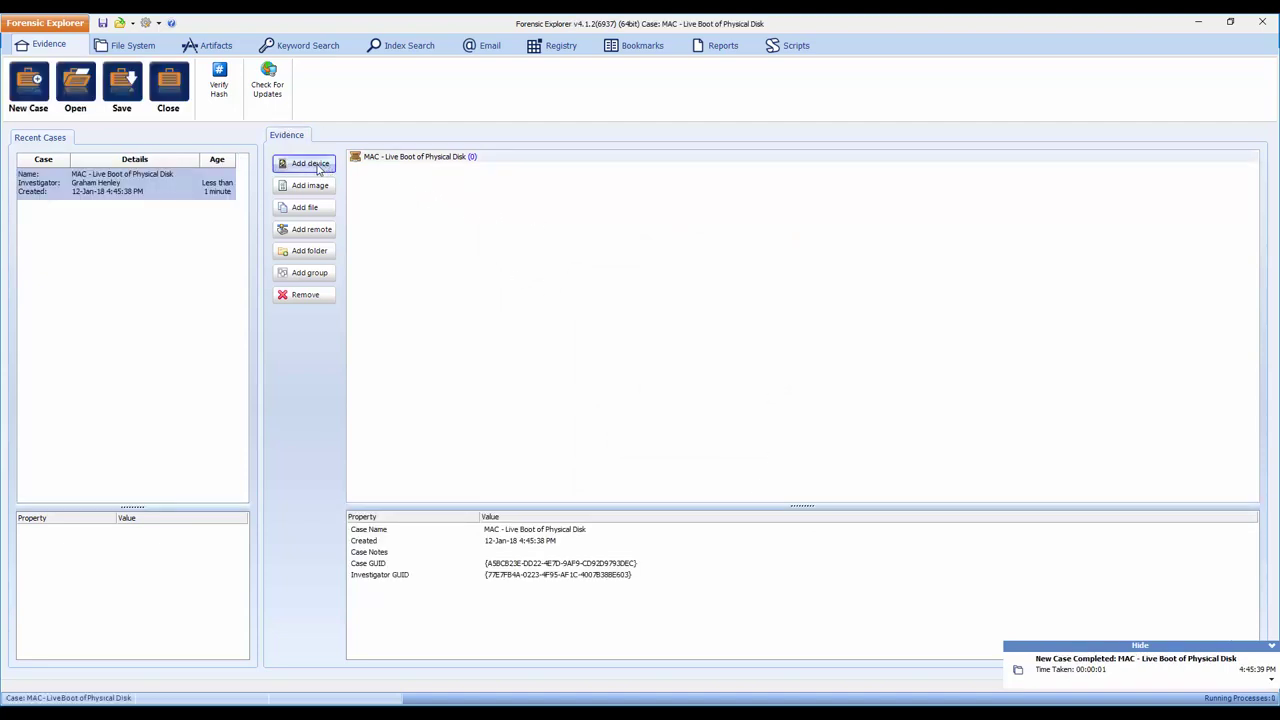
Step: Add physical drive HD4 (931.51 GB) as evidence and run the default processing tasks
{"action": "left_click", "coordinate": [316, 167]}
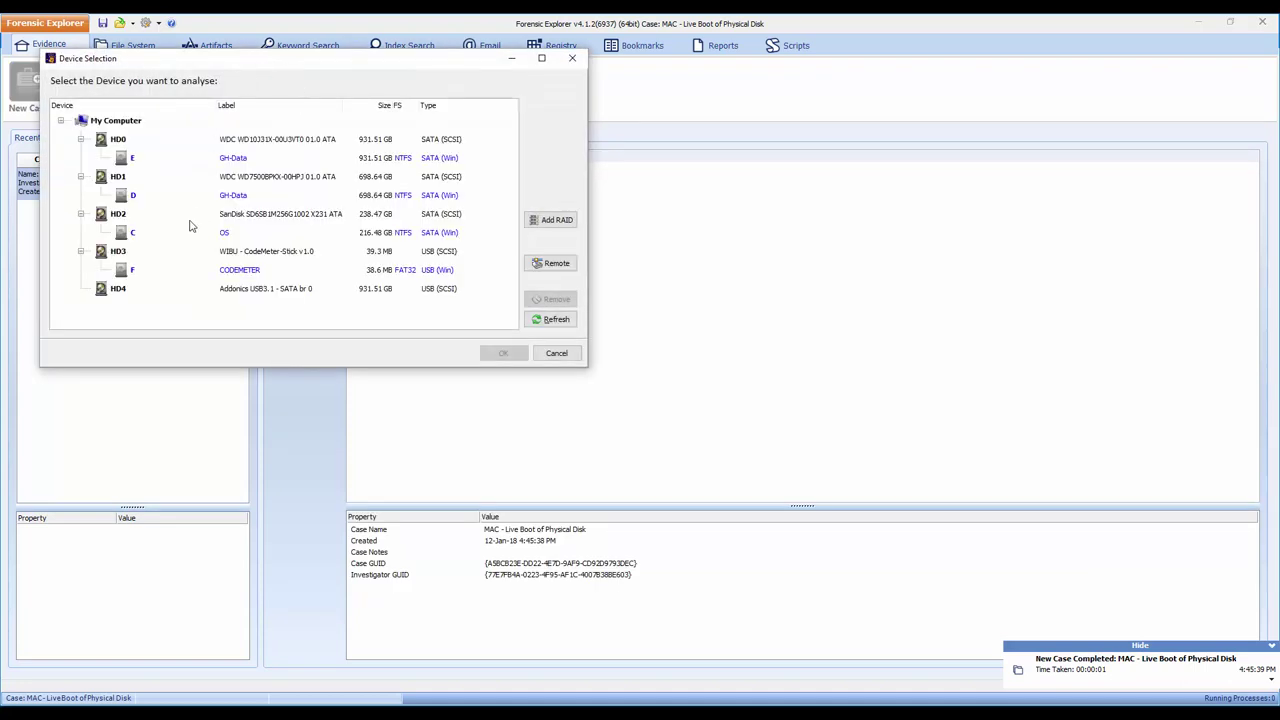
{"action": "left_click", "coordinate": [130, 291]}
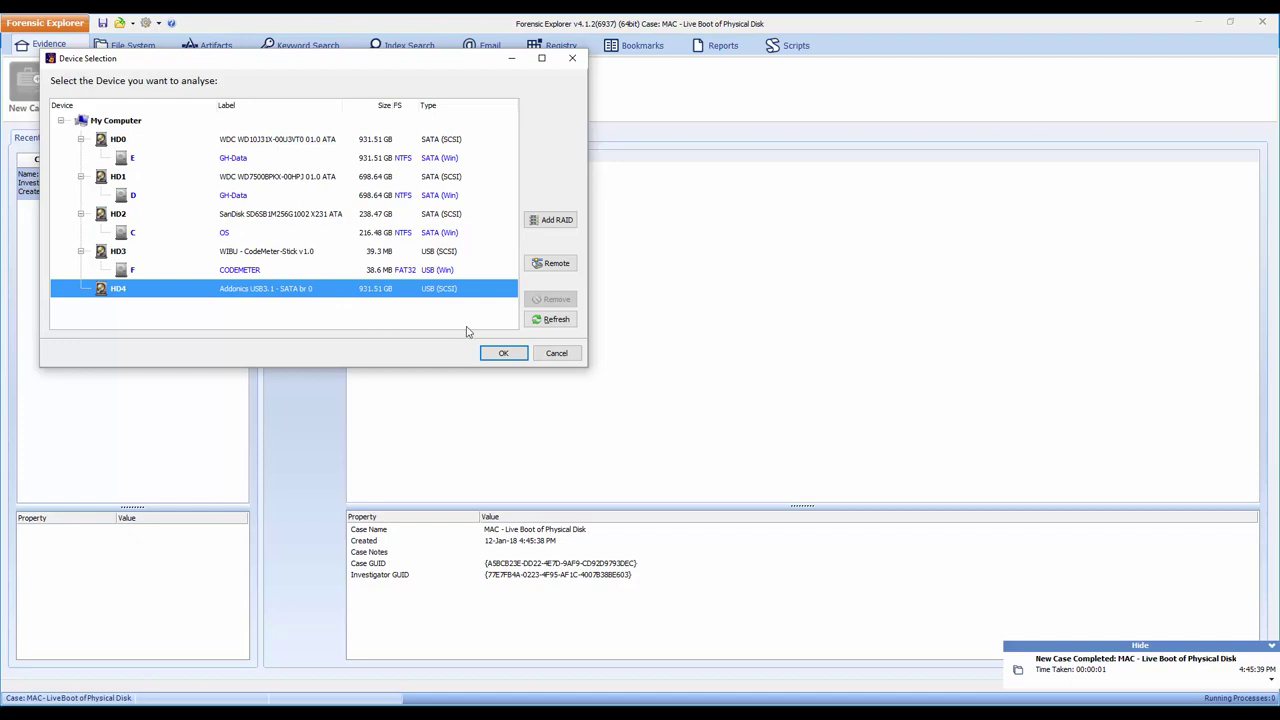
{"action": "left_click", "coordinate": [504, 354]}
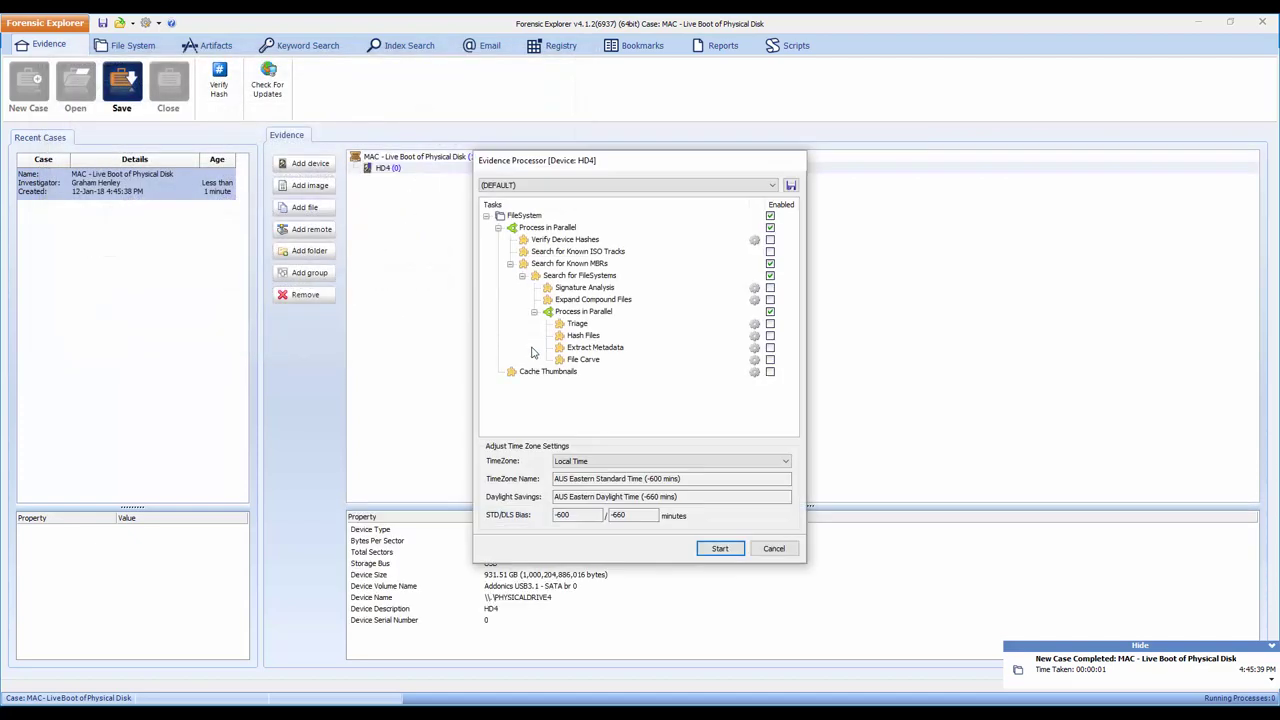
{"action": "left_click", "coordinate": [722, 548]}
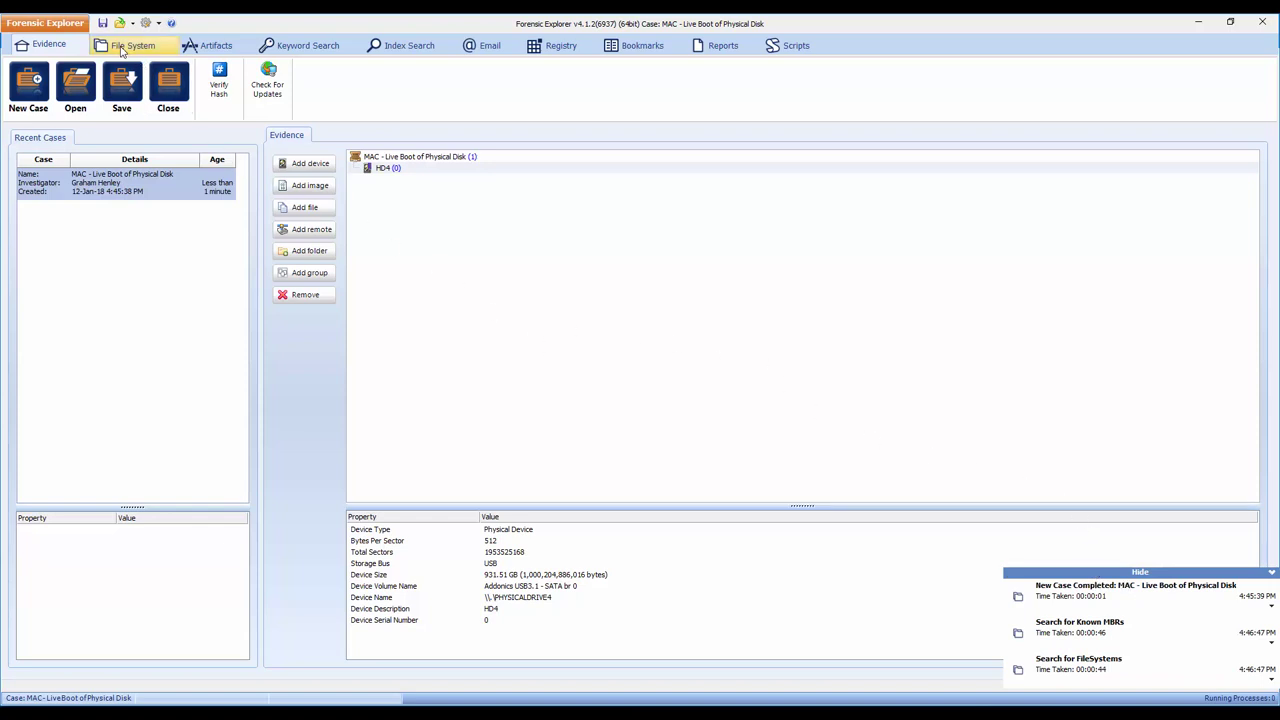
Step: In the File System module, expand every HD4 folder and list all files under the case root
{"action": "left_click", "coordinate": [121, 50]}
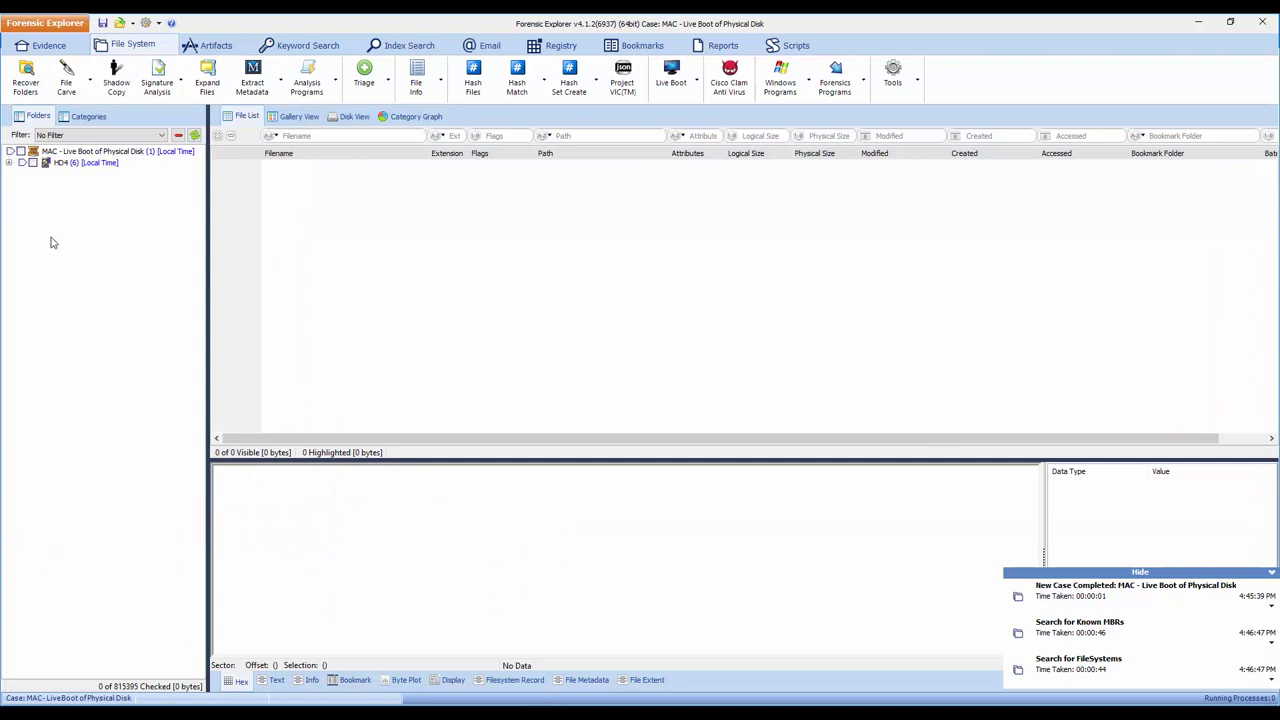
{"action": "right_click", "coordinate": [59, 225]}
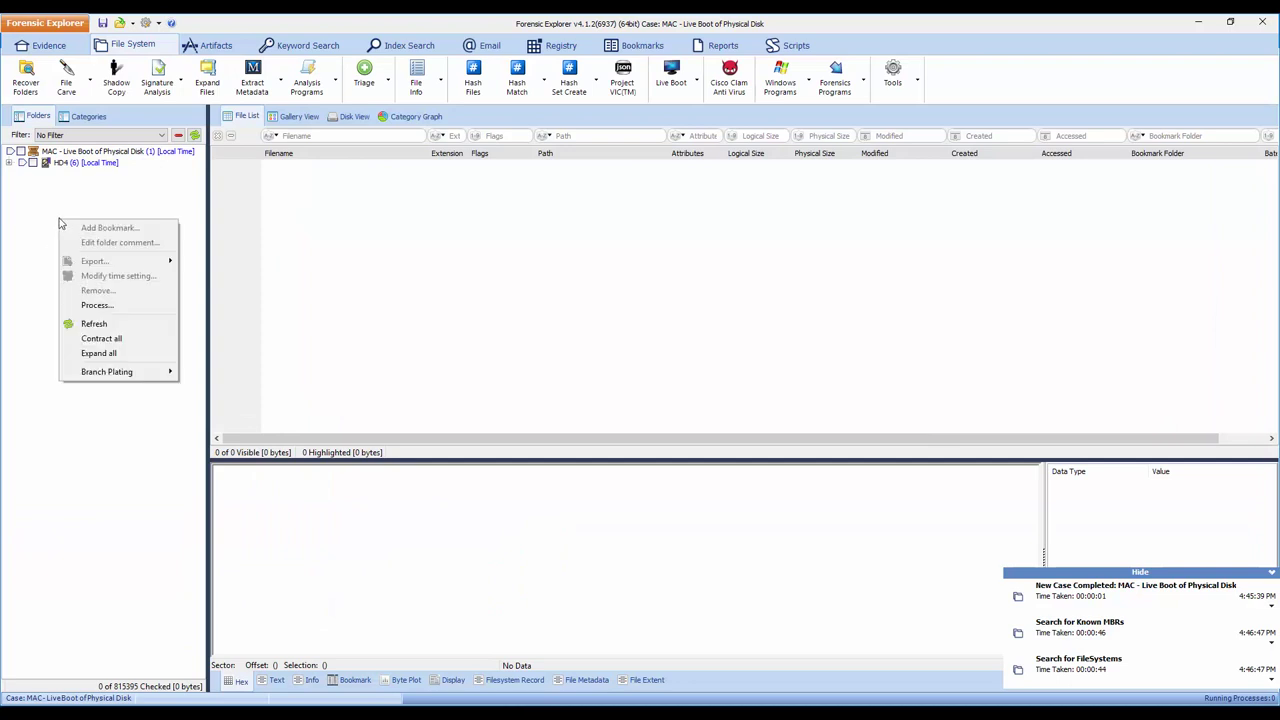
{"action": "left_click", "coordinate": [99, 353]}
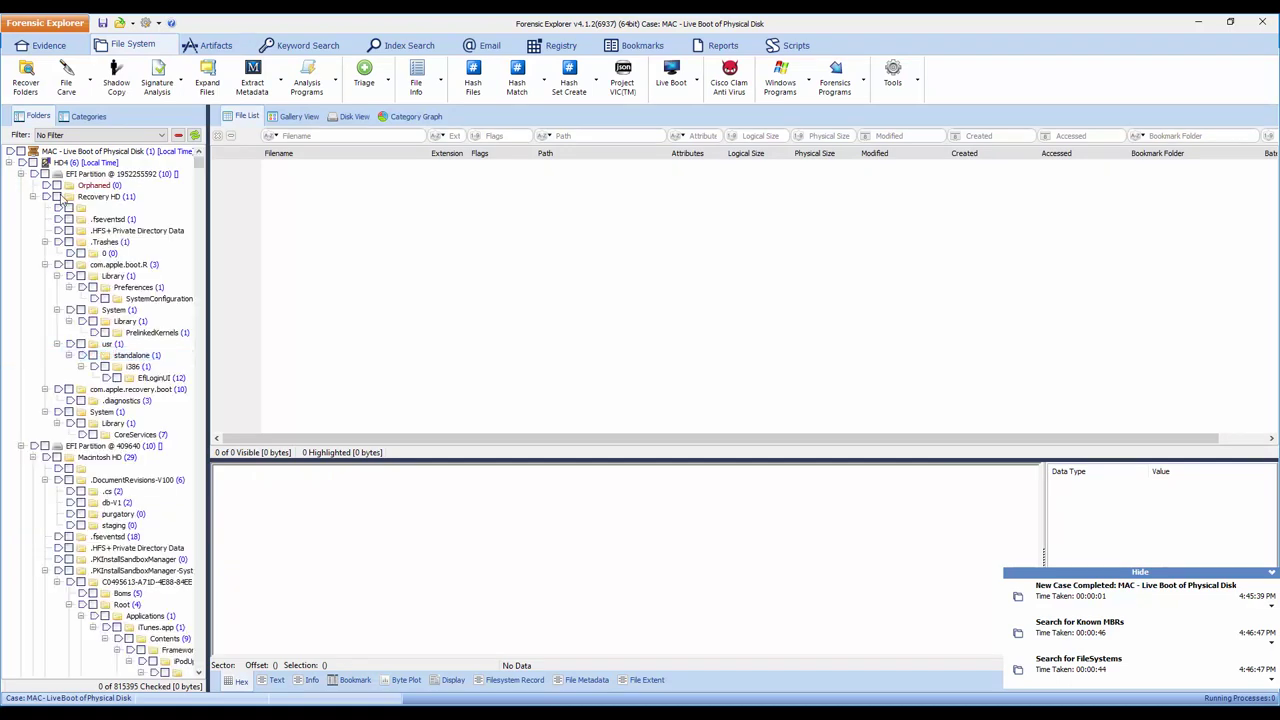
{"action": "left_click", "coordinate": [12, 152]}
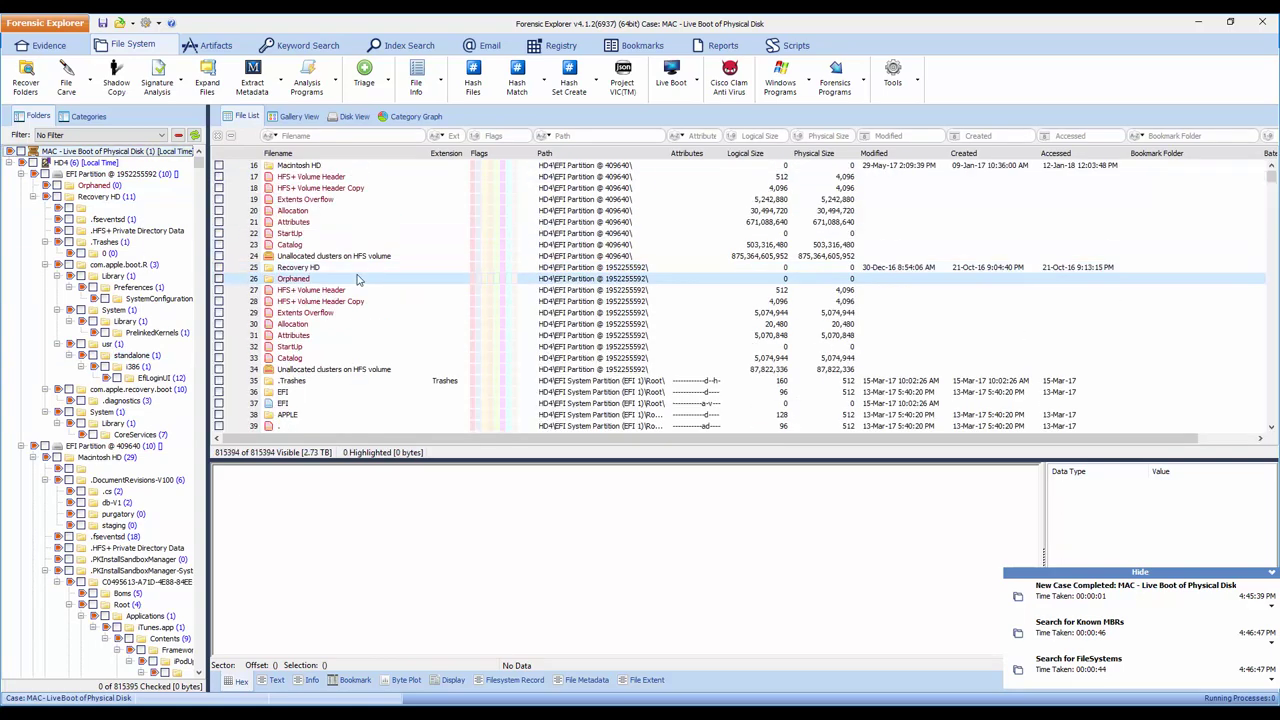
Step: Preview HD4's files as thumbnails, then return to the table of files
{"action": "scroll", "coordinate": [357, 280], "scroll_direction": "down", "scroll_amount": 2}
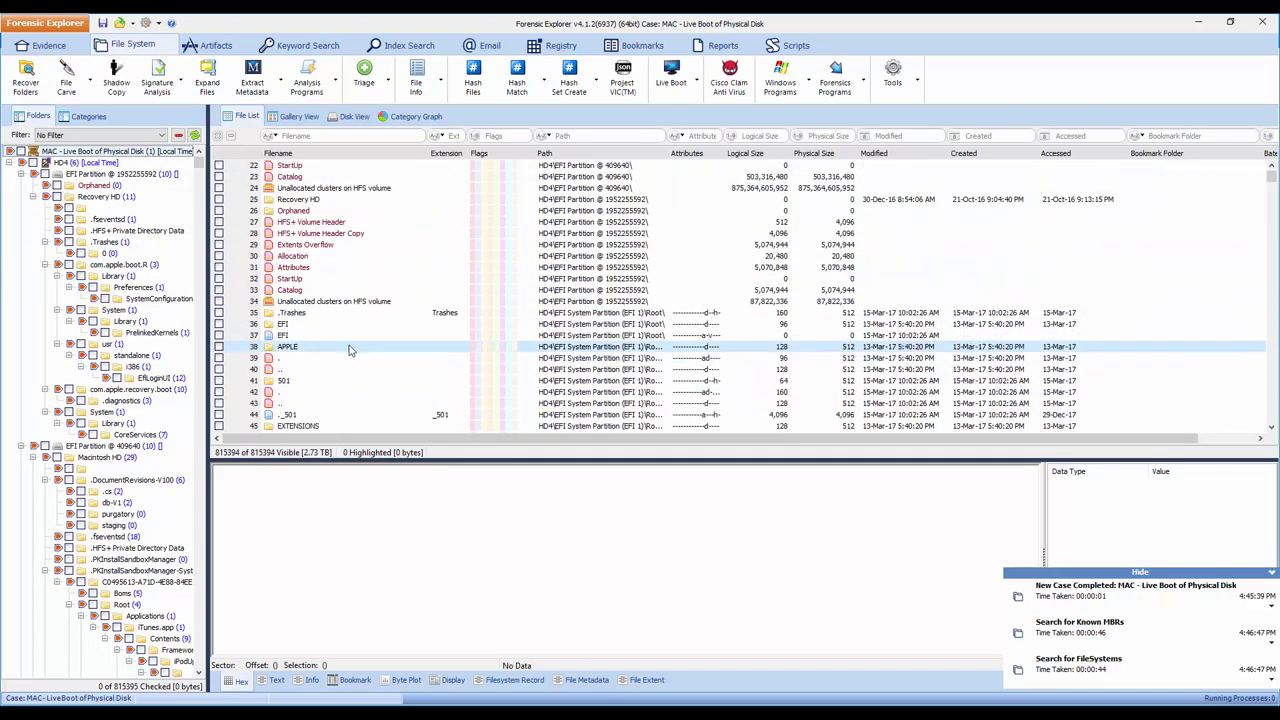
{"action": "left_click", "coordinate": [290, 118]}
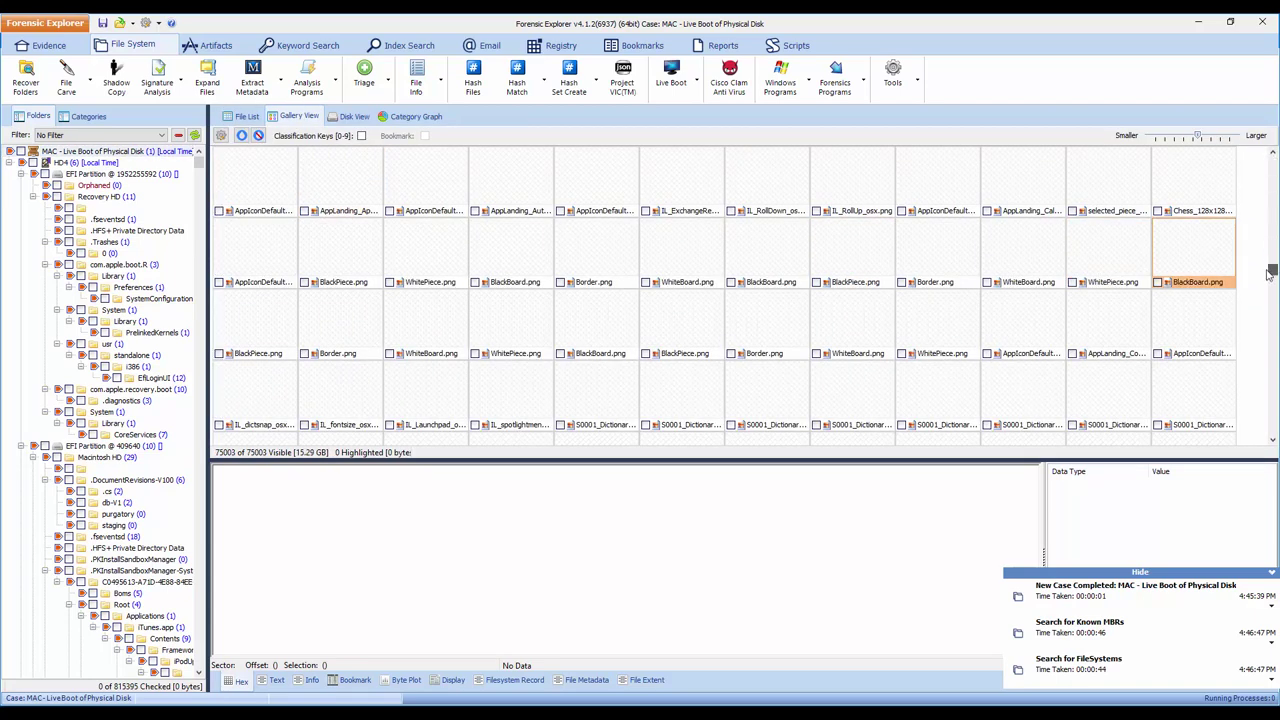
{"action": "left_click_drag", "start_coordinate": [1268, 278], "coordinate": [1270, 322]}
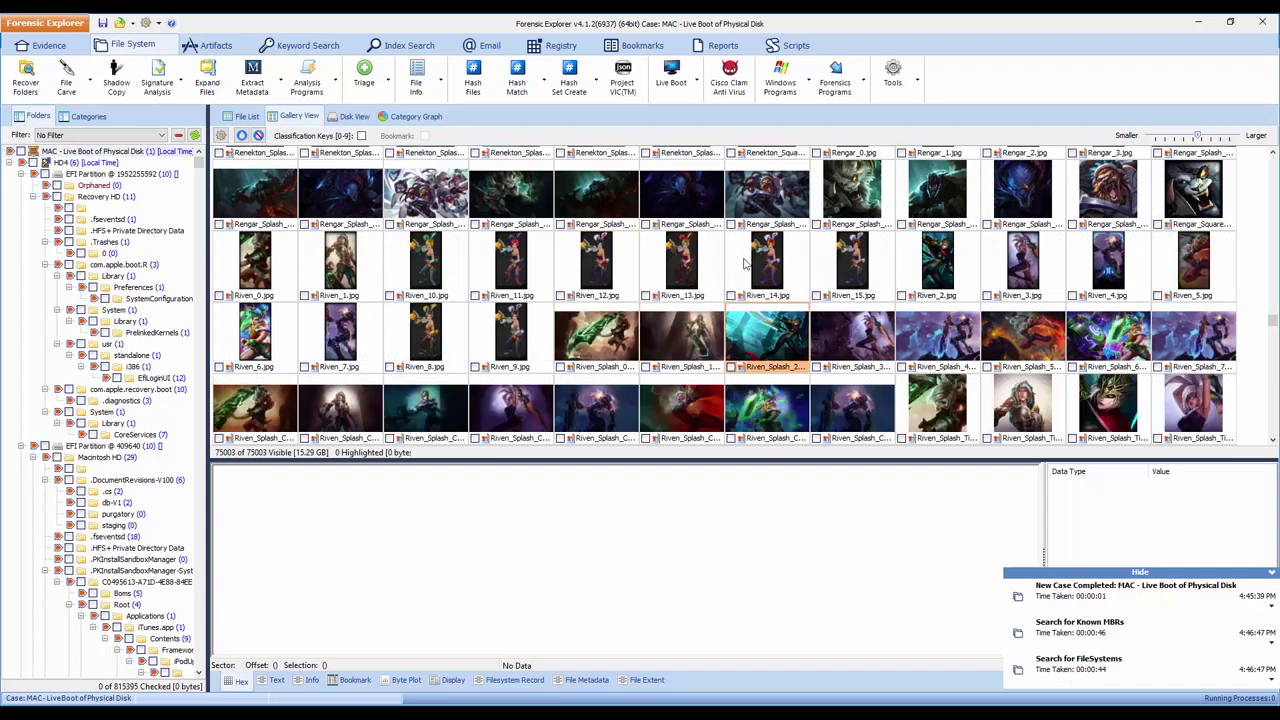
{"action": "left_click", "coordinate": [245, 117]}
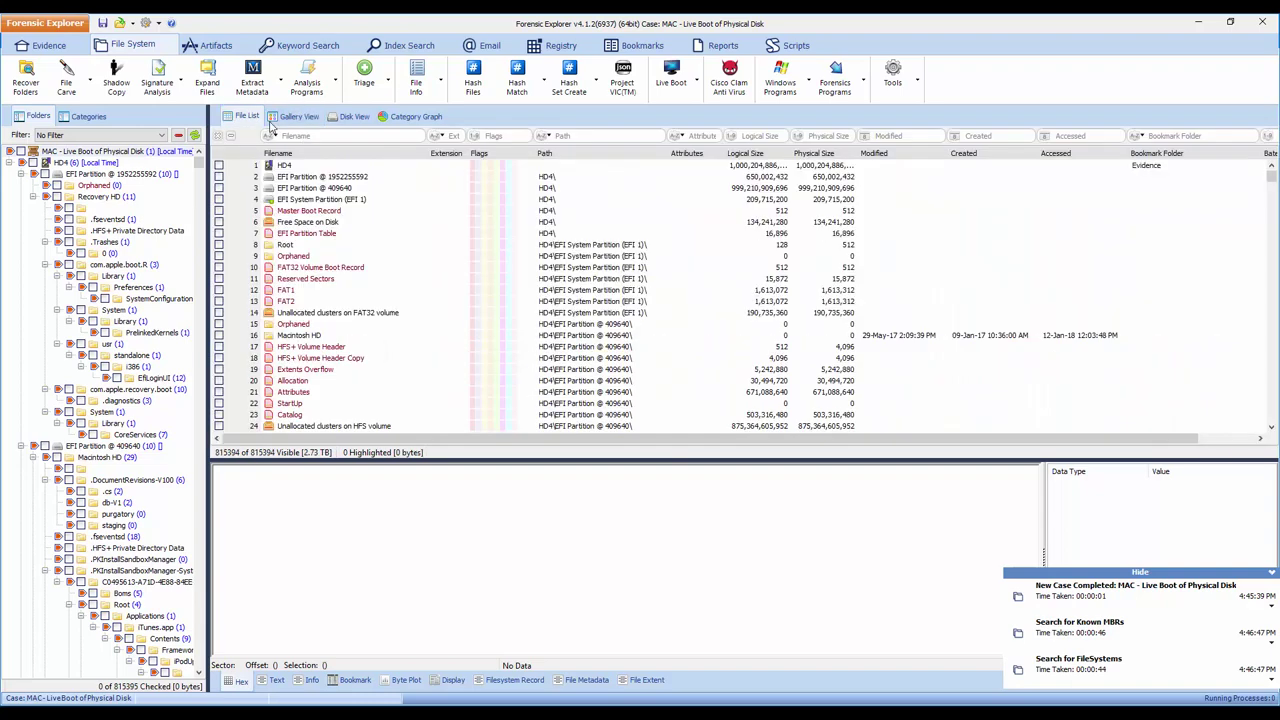
Step: Open Live Boot Options for HD4 (Mac OS X 10.12 Sierra x64) and review the VirtualBox VM settings
{"action": "left_click", "coordinate": [679, 80]}
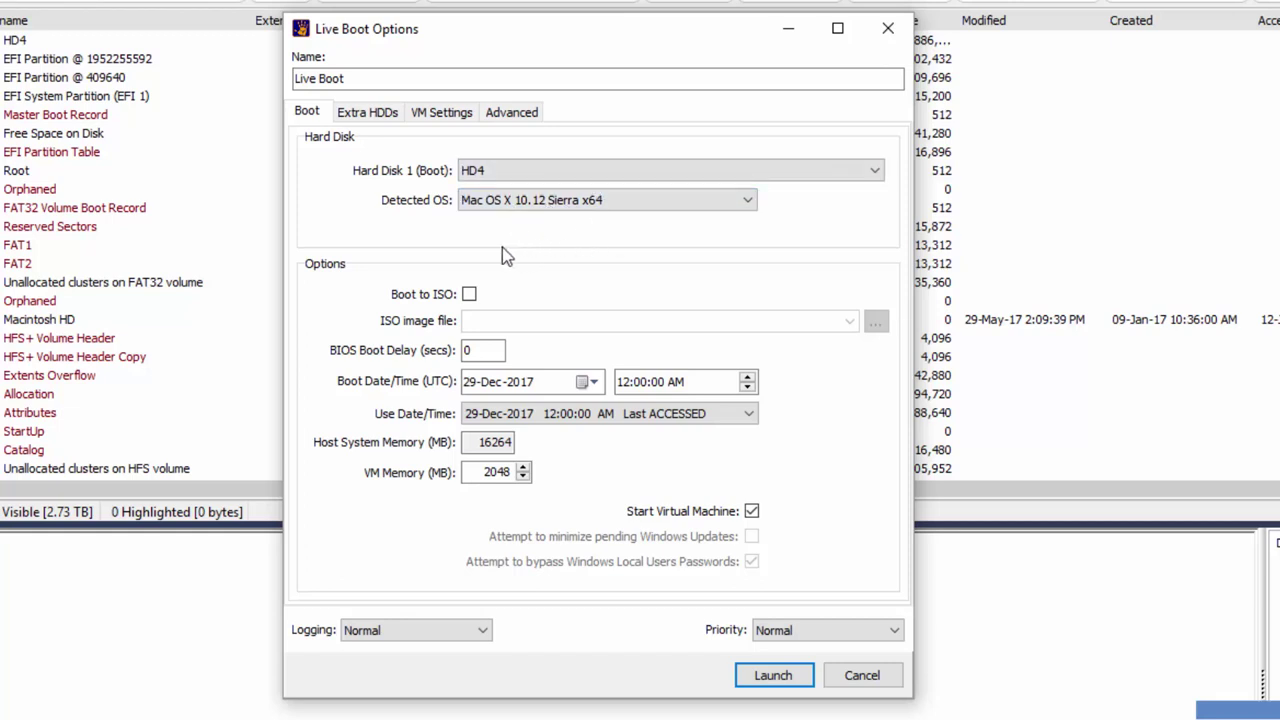
{"action": "left_click", "coordinate": [437, 116]}
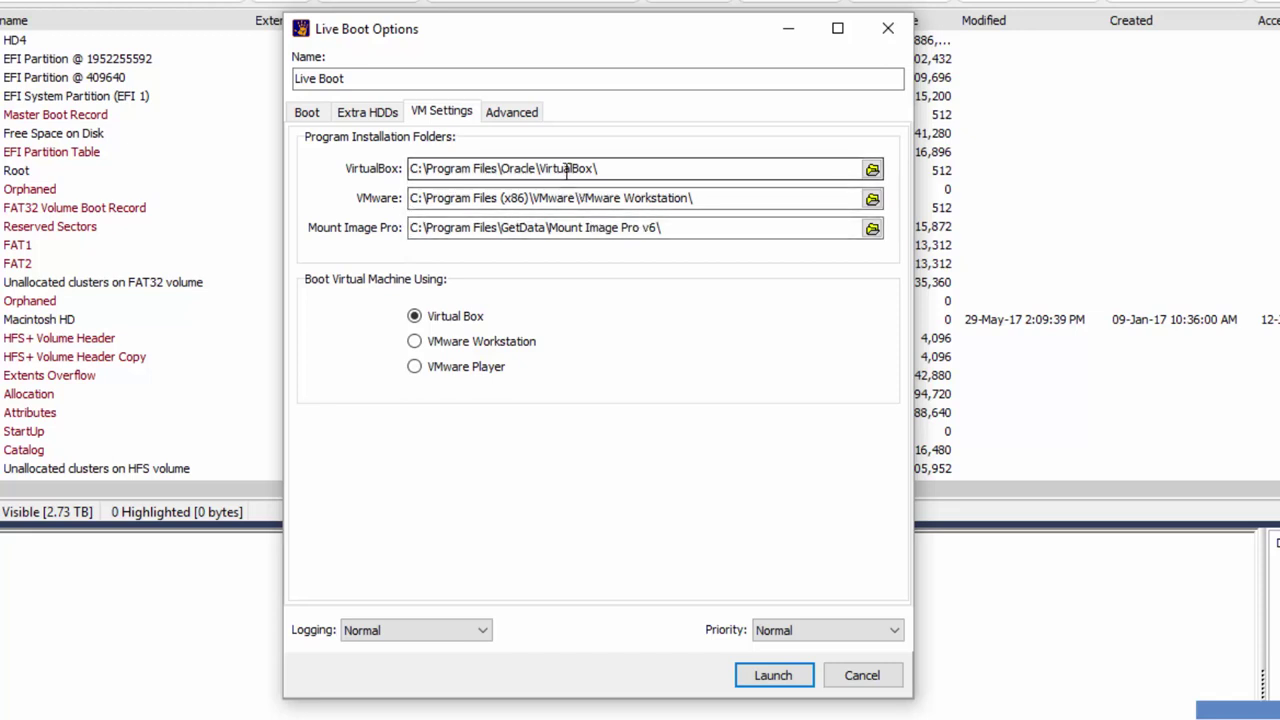
Step: Confirm the VirtualBox path, keep single-user mode enabled under Advanced, and launch the HD4 live boot
{"action": "double_click", "coordinate": [528, 168]}
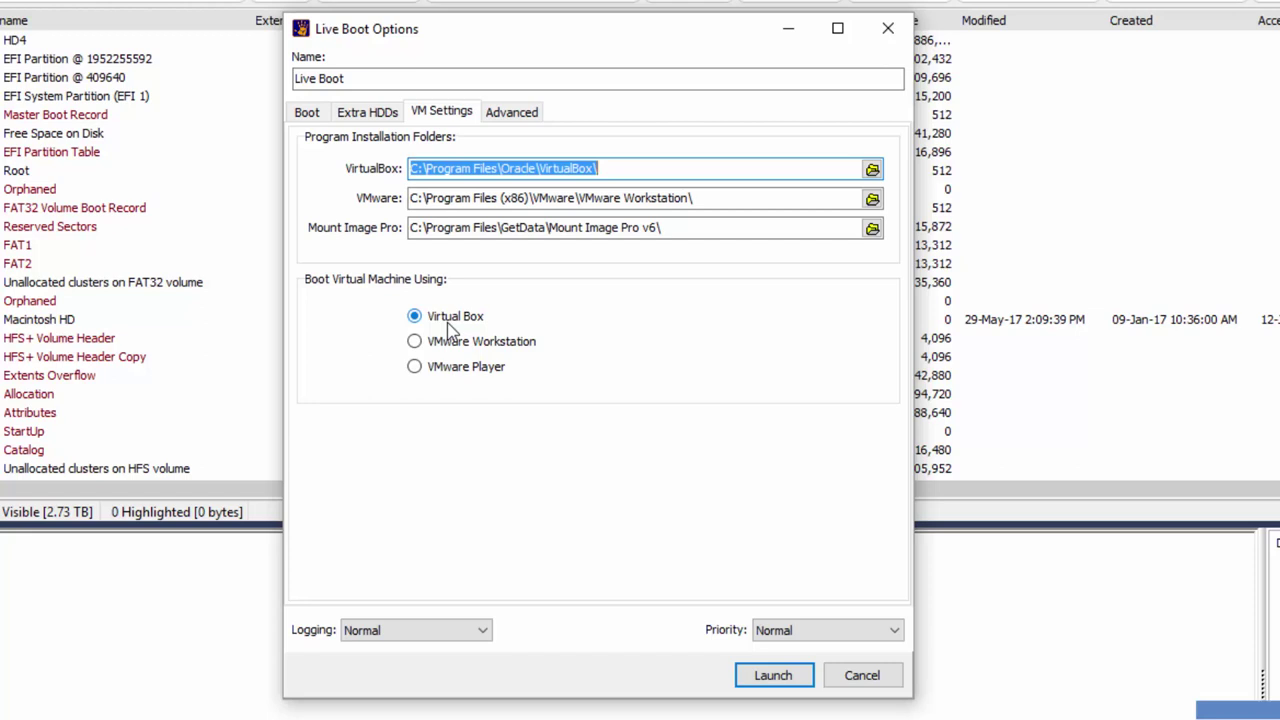
{"action": "left_click", "coordinate": [508, 116]}
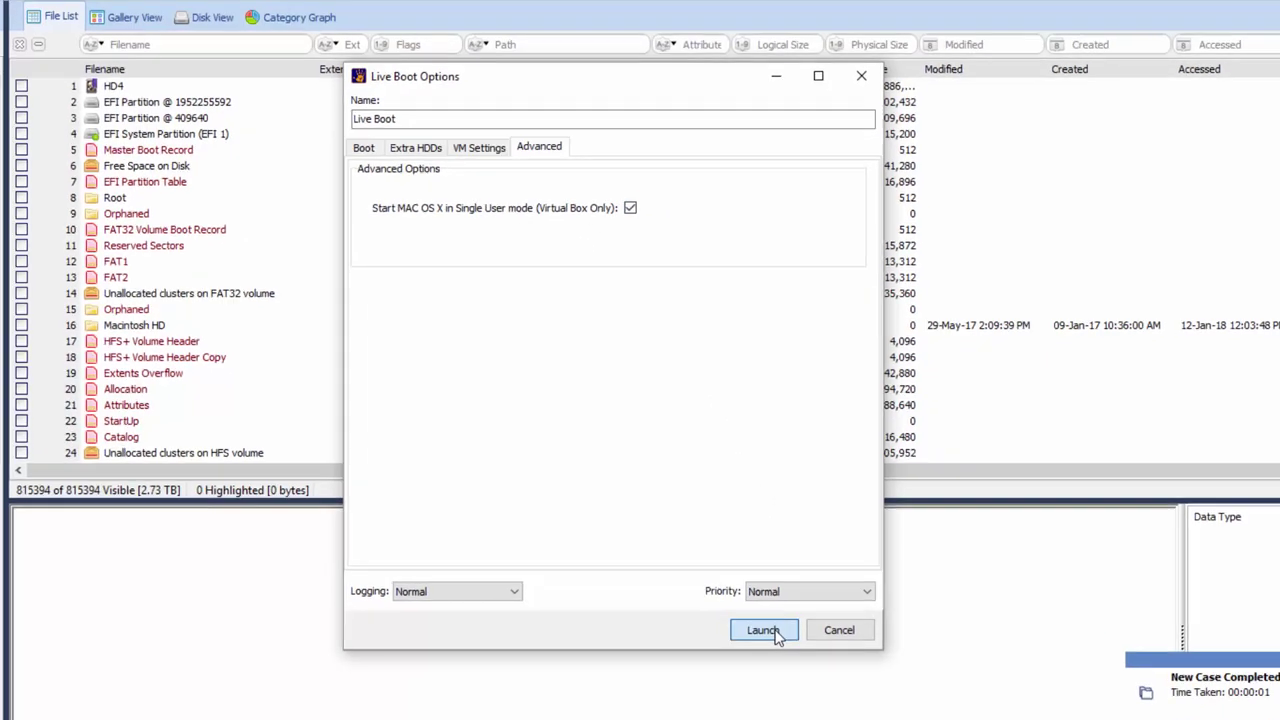
{"action": "left_click", "coordinate": [775, 676]}
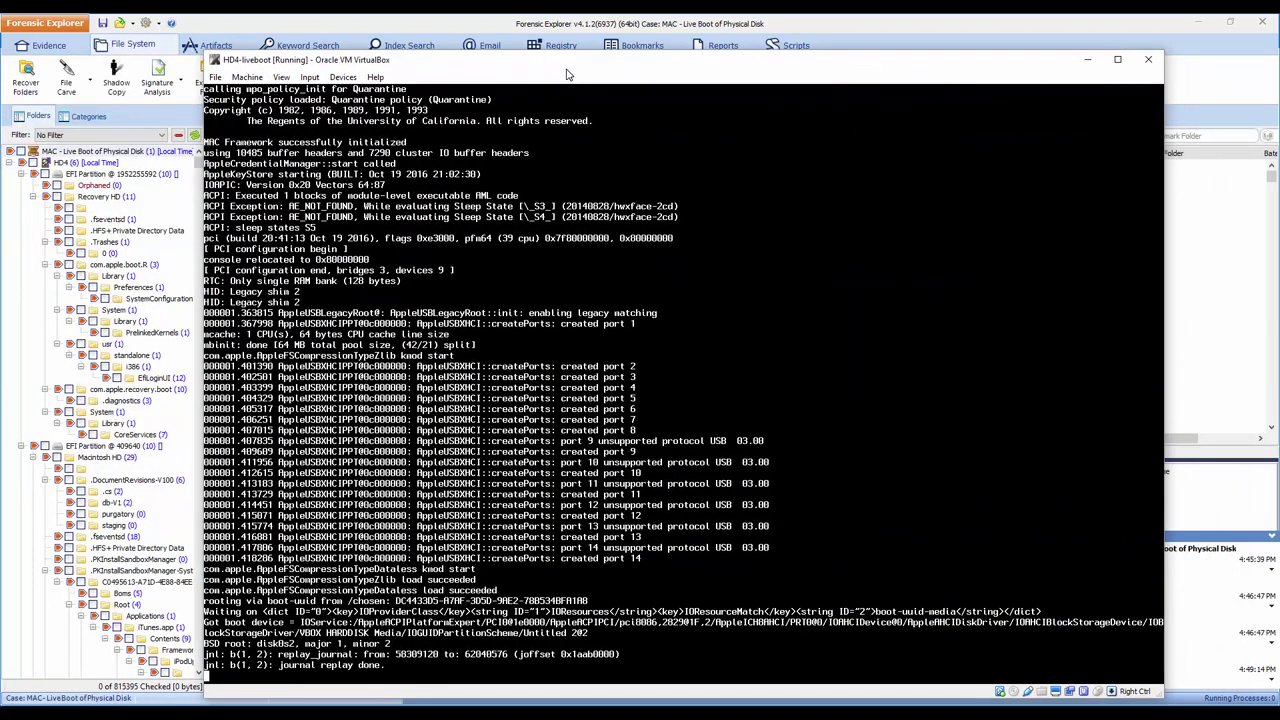
Step: Let the HD4-liveboot VM boot to the localhost:/ root# prompt, repositioning its window
{"action": "left_click_drag", "start_coordinate": [566, 75], "coordinate": [559, 55]}
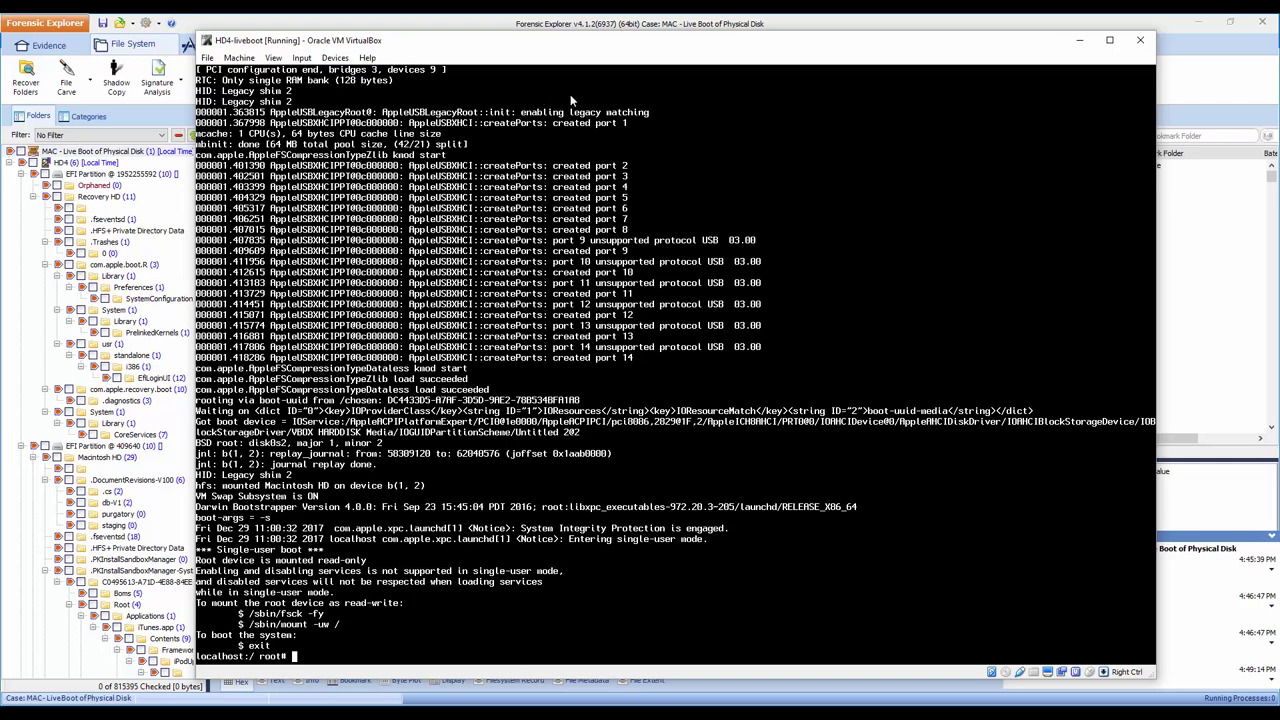
{"action": "left_click_drag", "start_coordinate": [420, 48], "coordinate": [453, 48]}
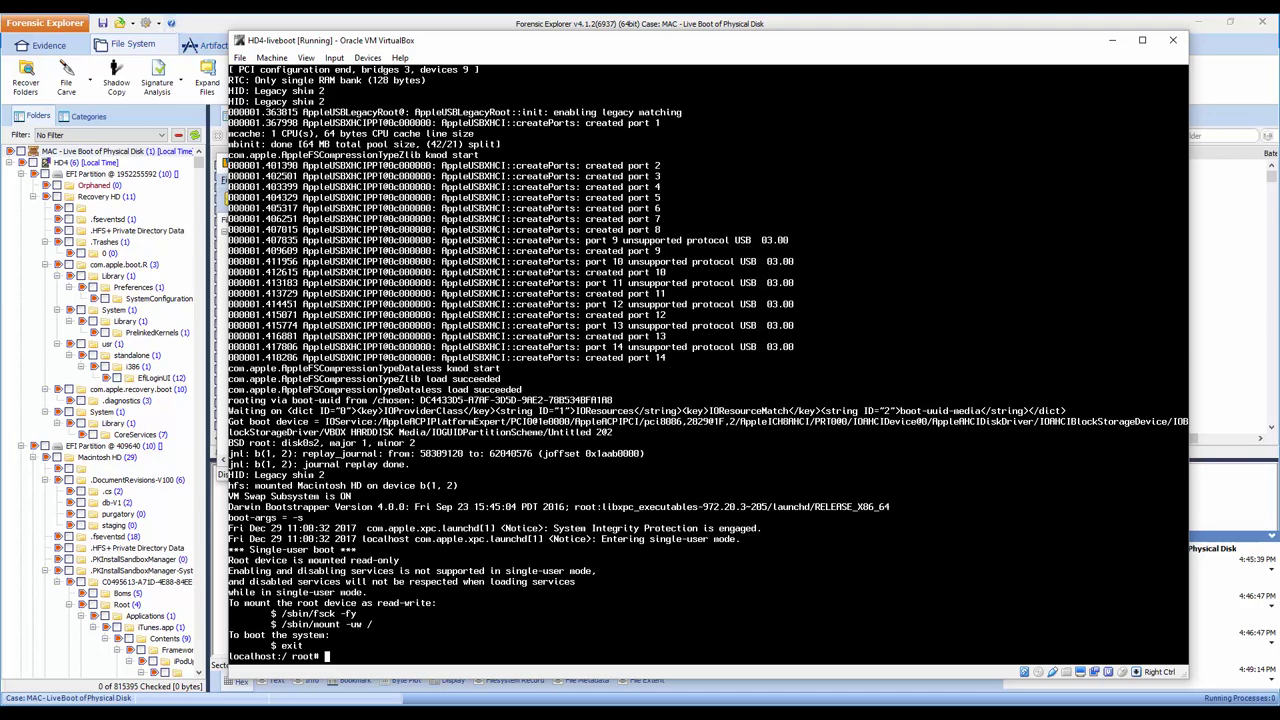
Step: Bring up the user guide, select the mount -uv / command and scroll to steps 6–7
{"action": "key", "text": "alt+Tab"}
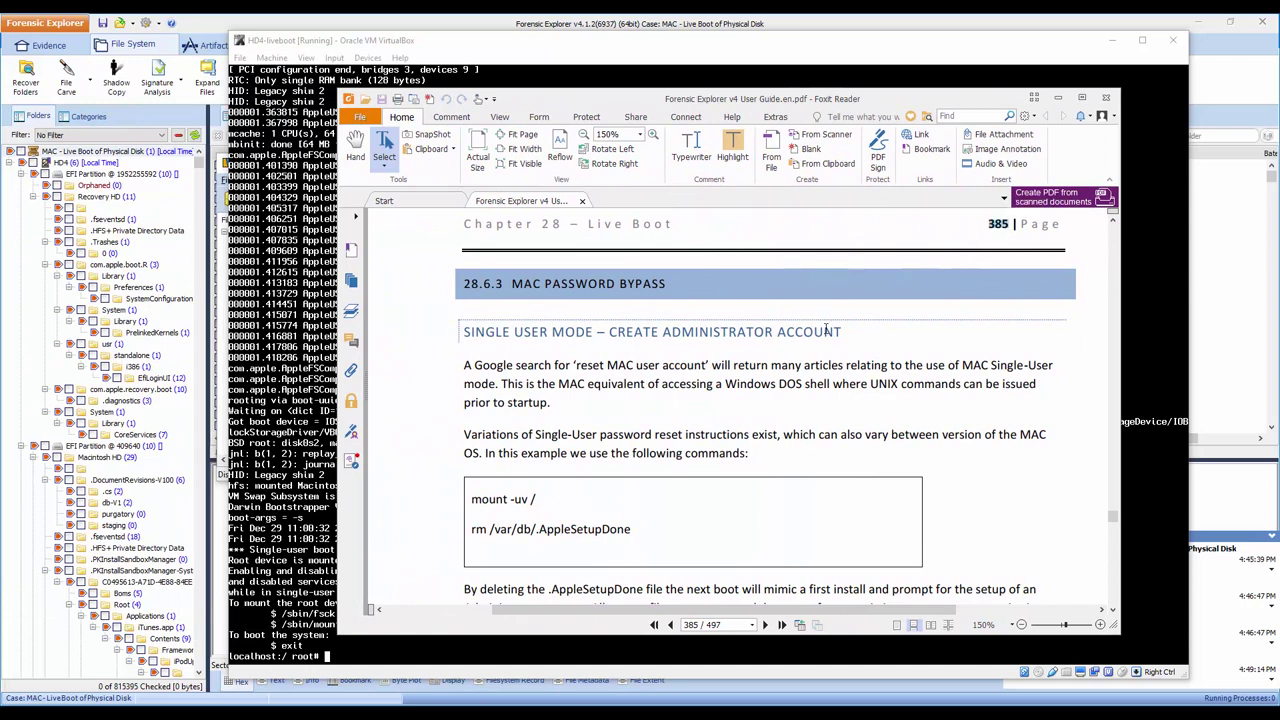
{"action": "left_click_drag", "start_coordinate": [471, 499], "coordinate": [643, 530]}
{"action": "scroll", "coordinate": [985, 460], "scroll_direction": "down", "scroll_amount": 3}
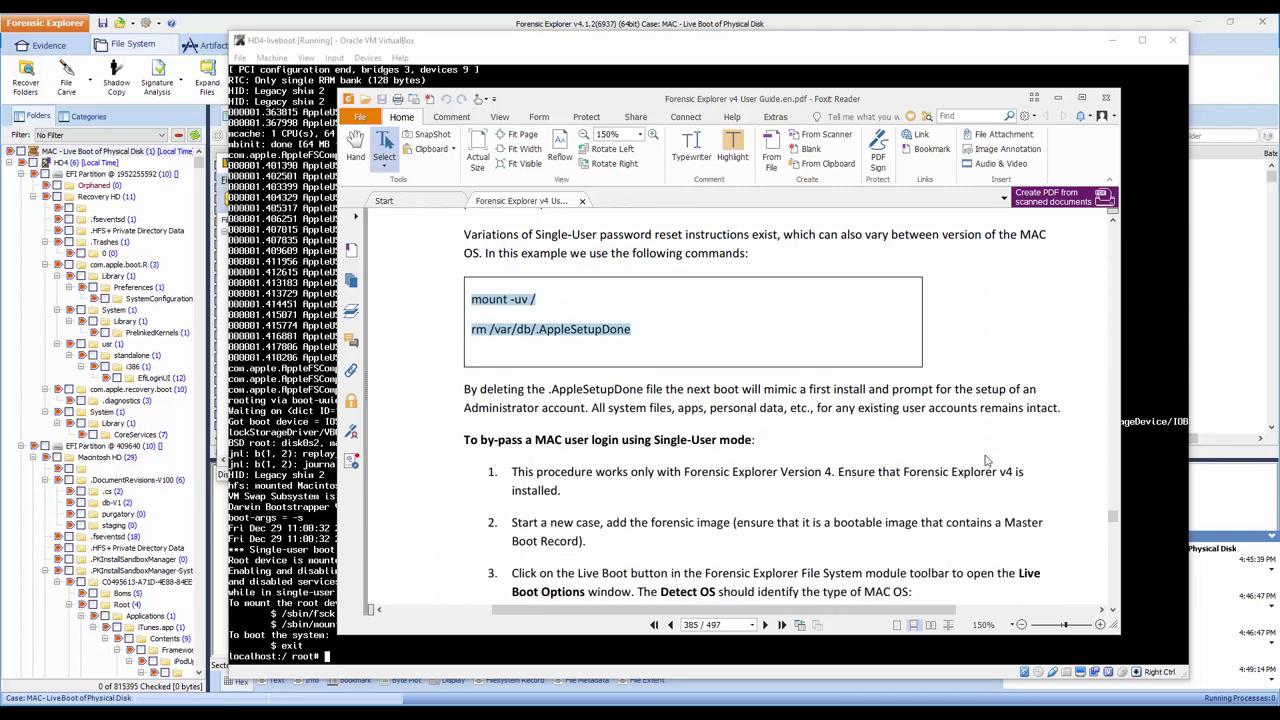
{"action": "scroll", "coordinate": [985, 456], "scroll_direction": "down", "scroll_amount": 10}
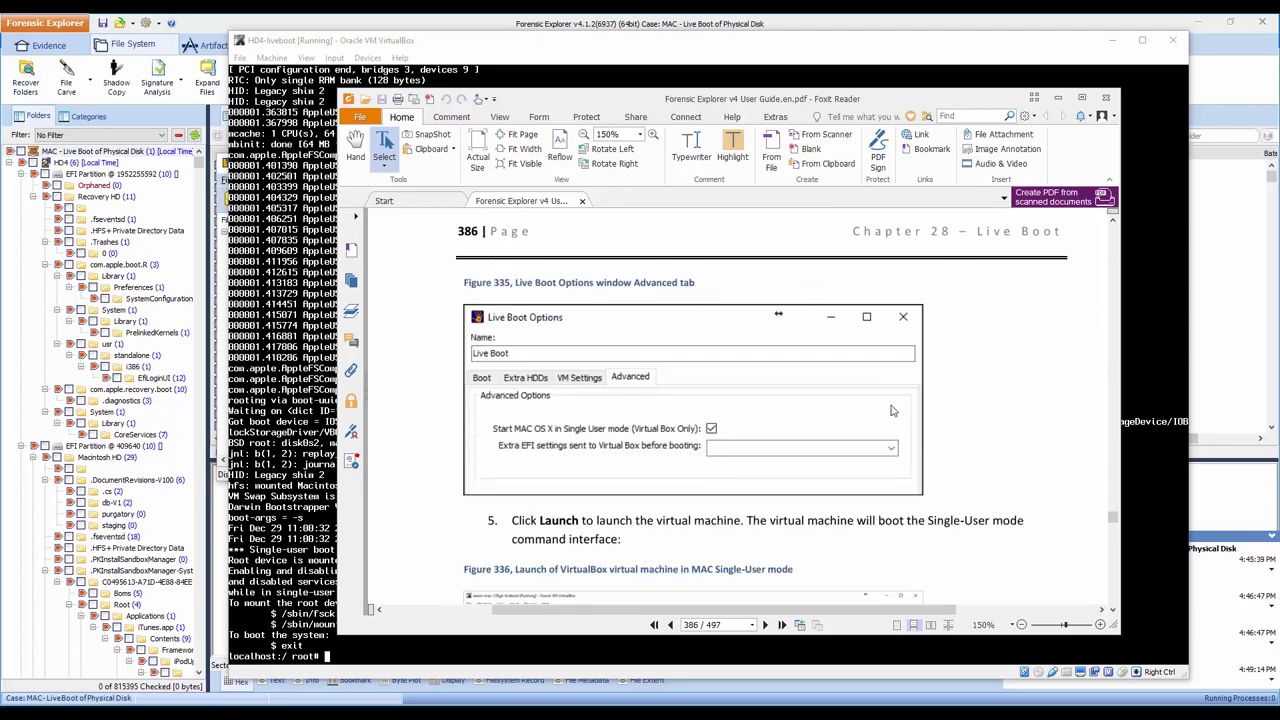
{"action": "scroll", "coordinate": [890, 410], "scroll_direction": "down", "scroll_amount": 10}
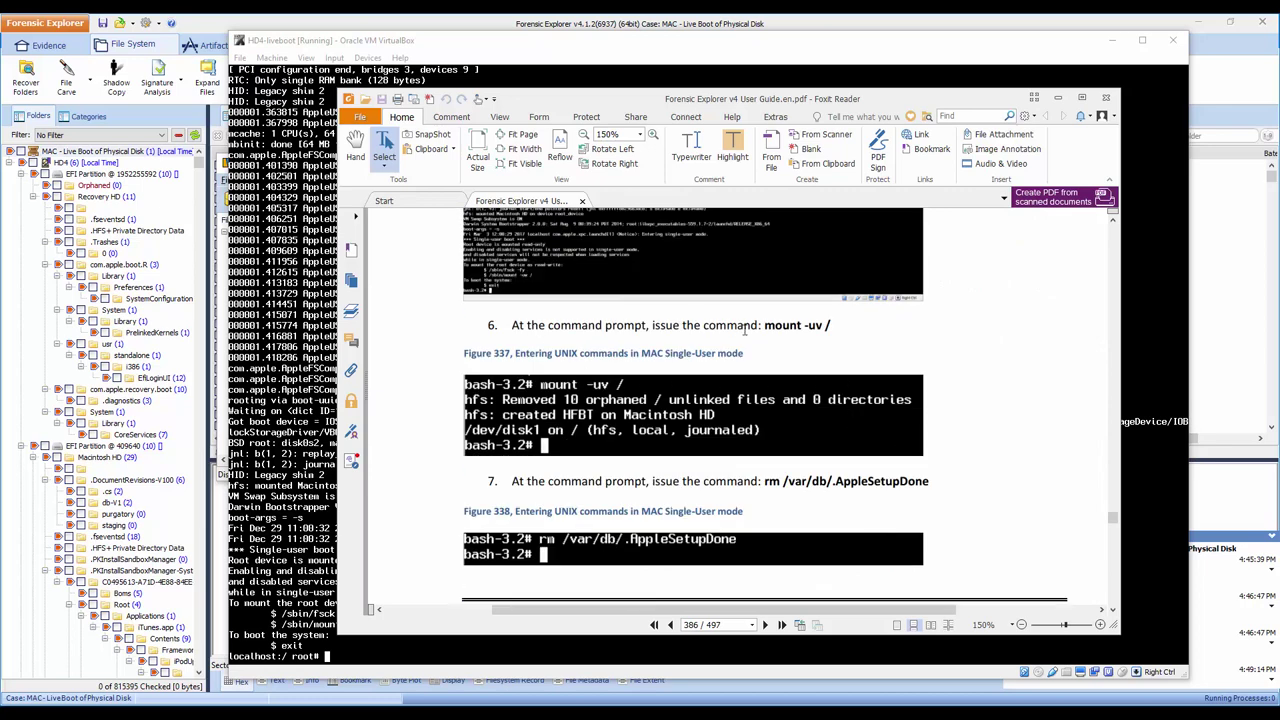
Step: Highlight rm /var/db/.AppleSetupDone in yellow and move the guide window to the left
{"action": "left_click_drag", "start_coordinate": [766, 325], "coordinate": [832, 326]}
{"action": "left_click", "coordinate": [834, 350]}
{"action": "left_click_drag", "start_coordinate": [765, 481], "coordinate": [929, 481]}
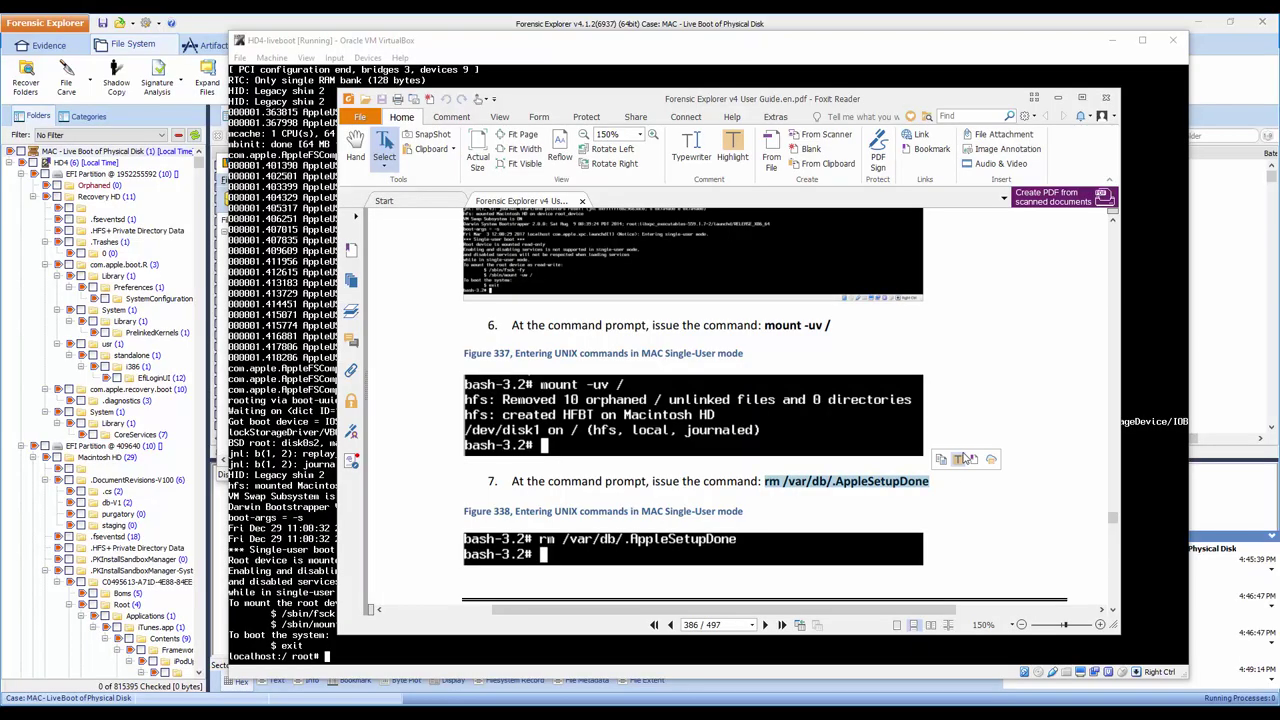
{"action": "left_click", "coordinate": [960, 460]}
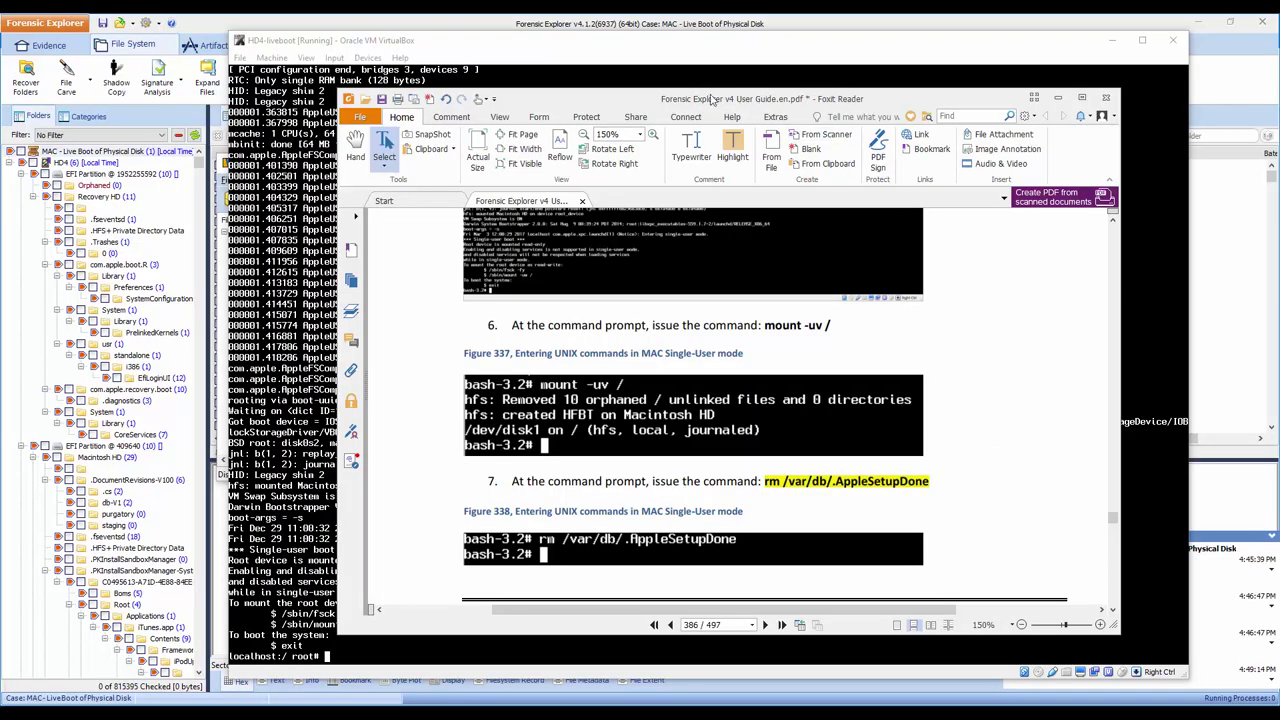
{"action": "left_click_drag", "start_coordinate": [693, 100], "coordinate": [395, 107]}
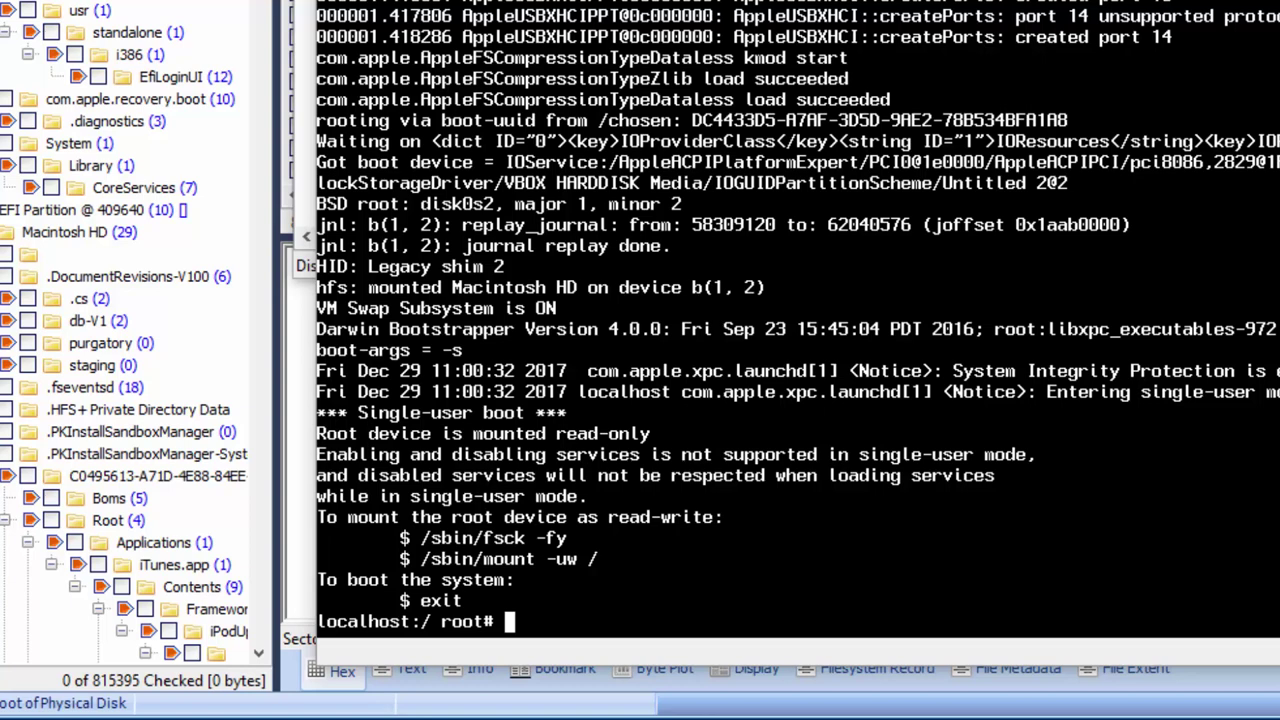
Step: Run mount -uv / to remount root read-write, then begin typing rm /var
{"action": "type", "text": "mount"}
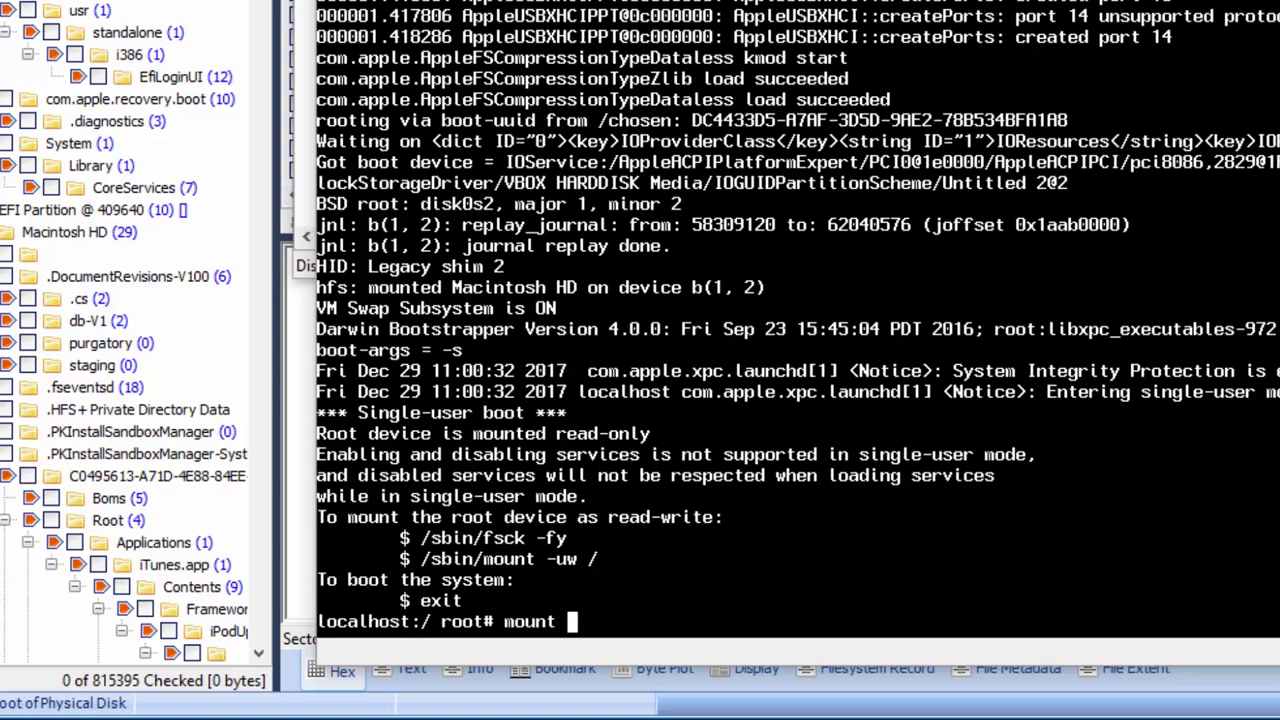
{"action": "type", "text": " -uv /"}
{"action": "key", "text": "Return"}
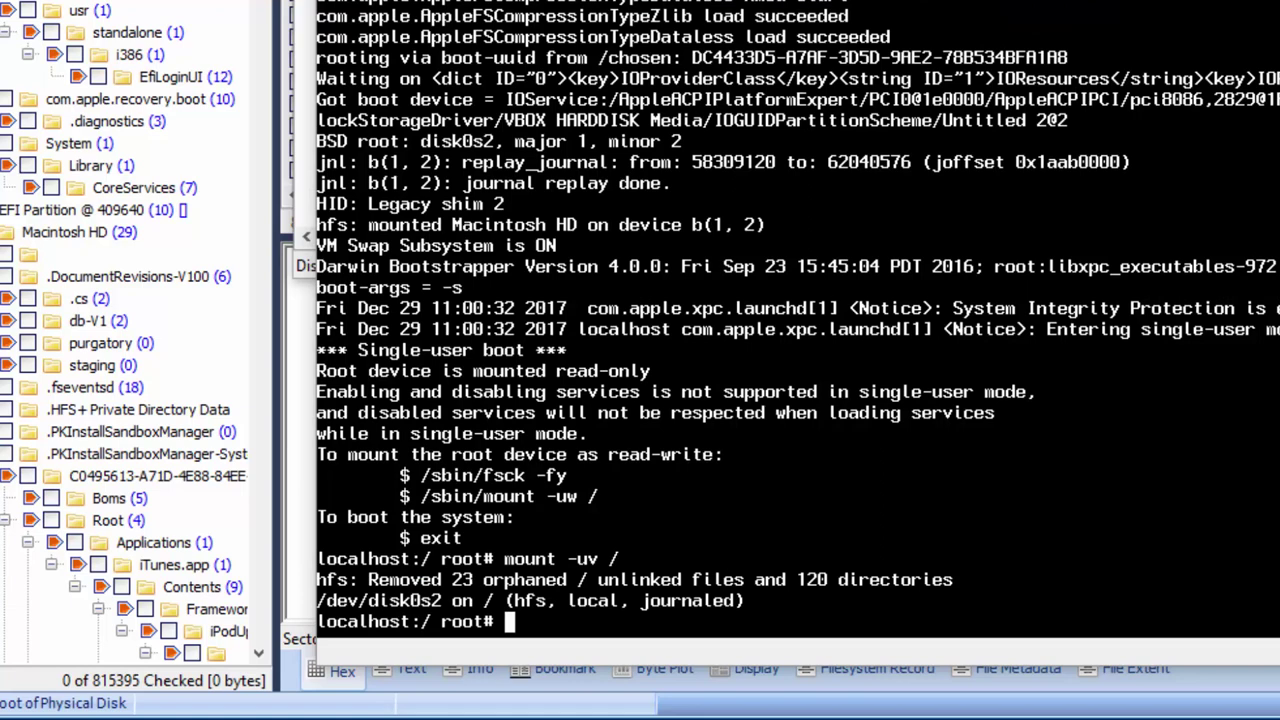
{"action": "type", "text": "rm /var/db/ .AppleSetup"}
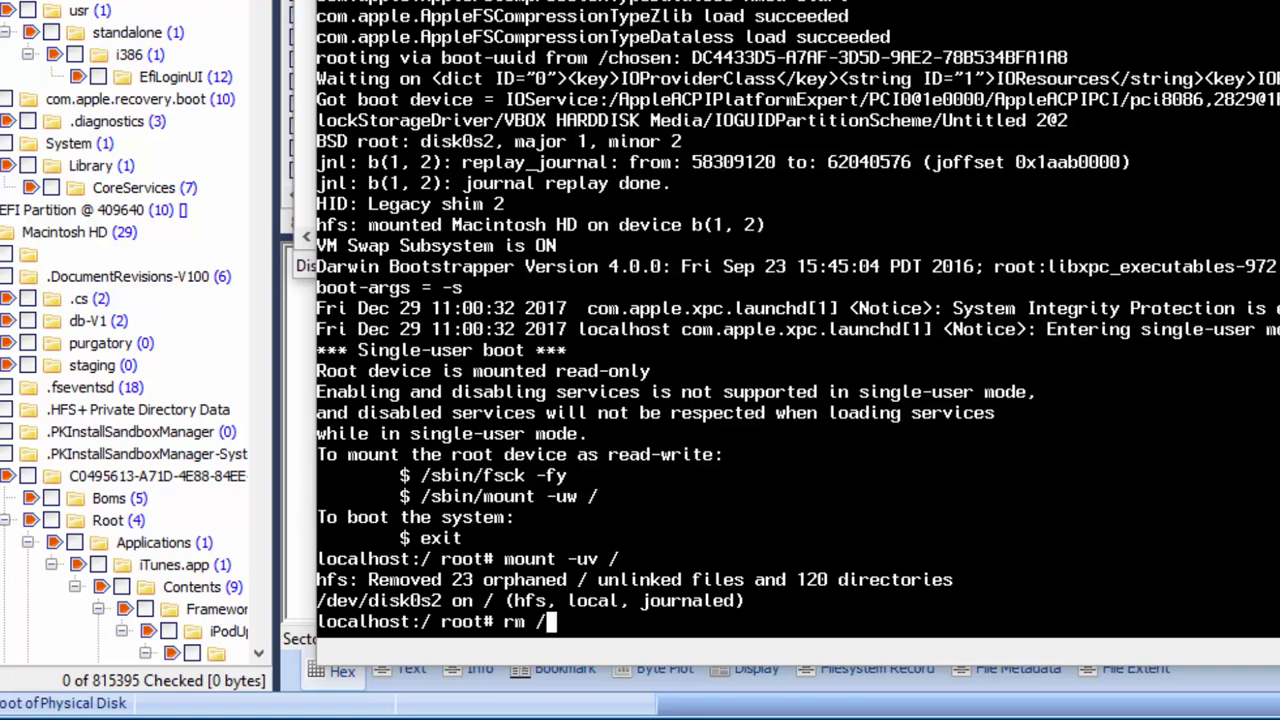
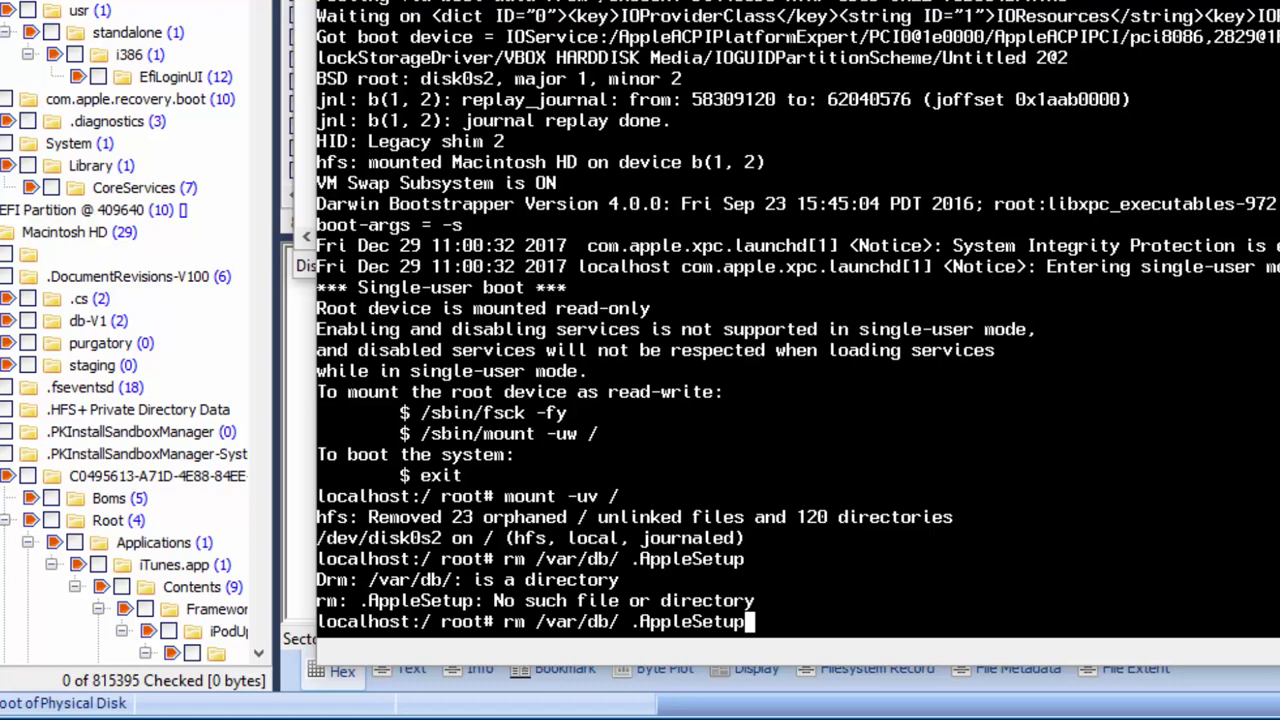
Step: Run rm /var/db/.AppleSetupDone, then exit single-user mode so macOS resumes booting
{"action": "type", "text": "Done"}
{"action": "key", "text": "Return"}
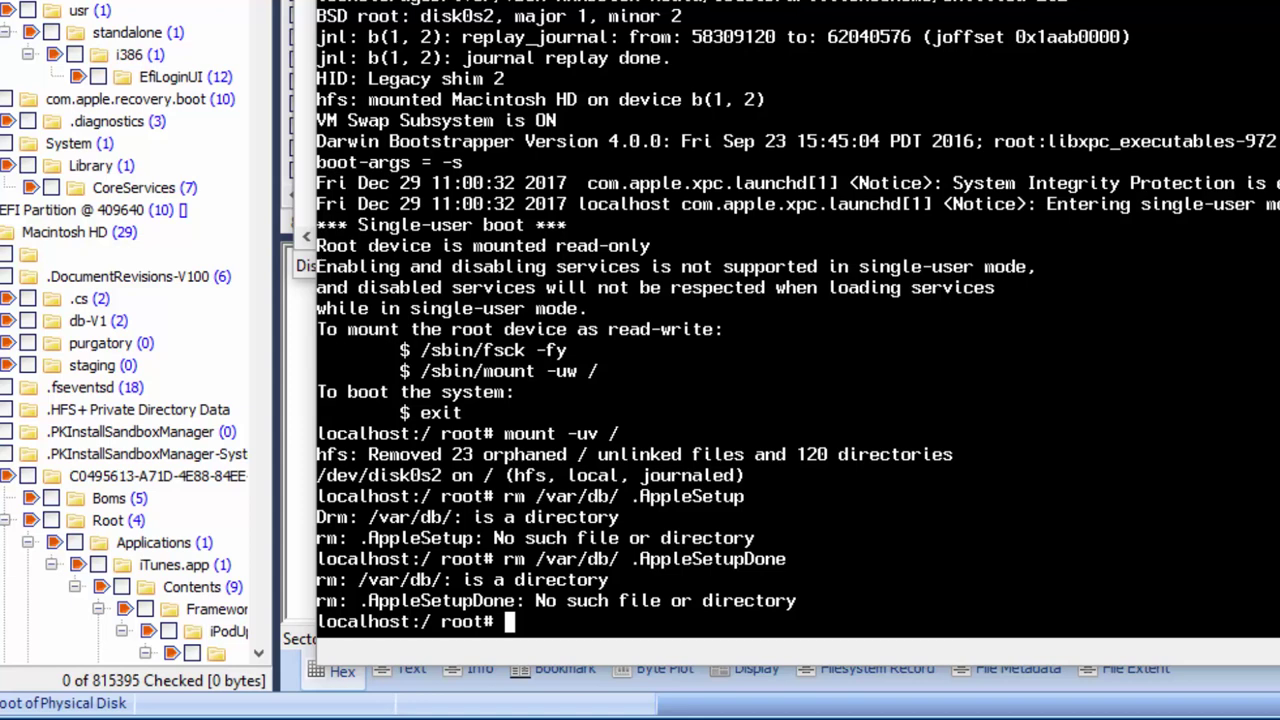
{"action": "type", "text": "rm /var/db/."}
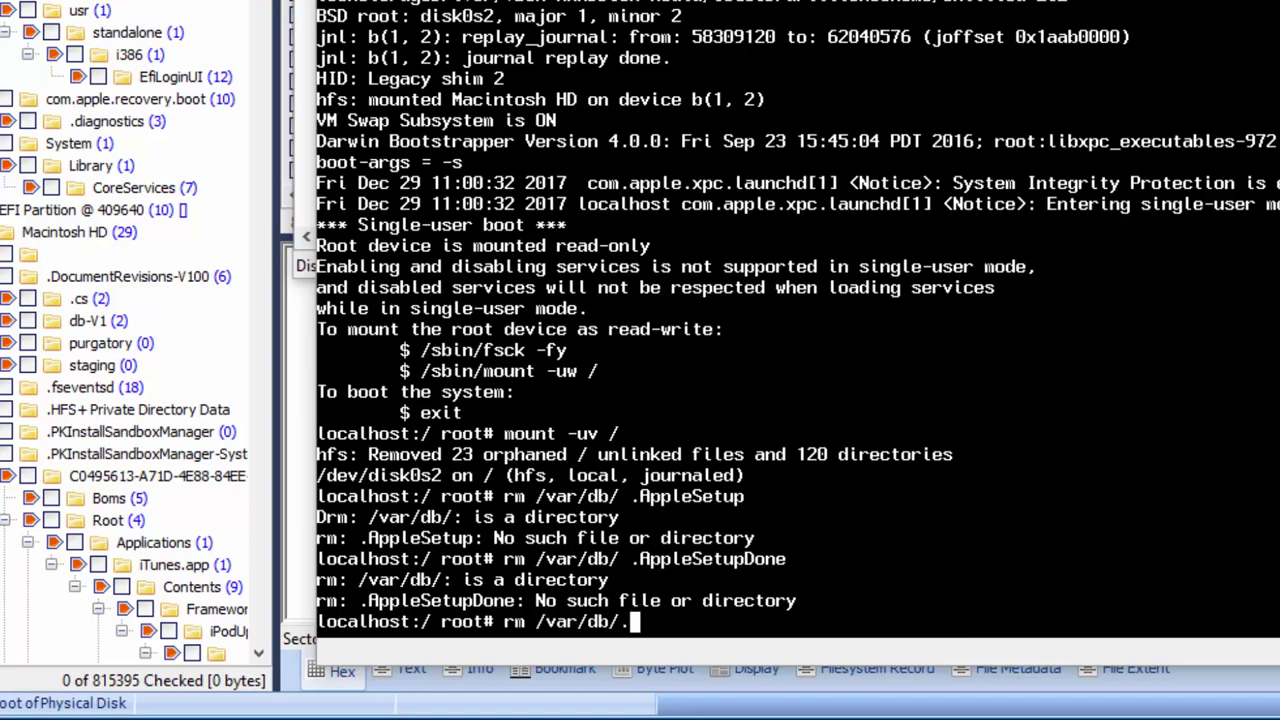
{"action": "type", "text": "Apple"}
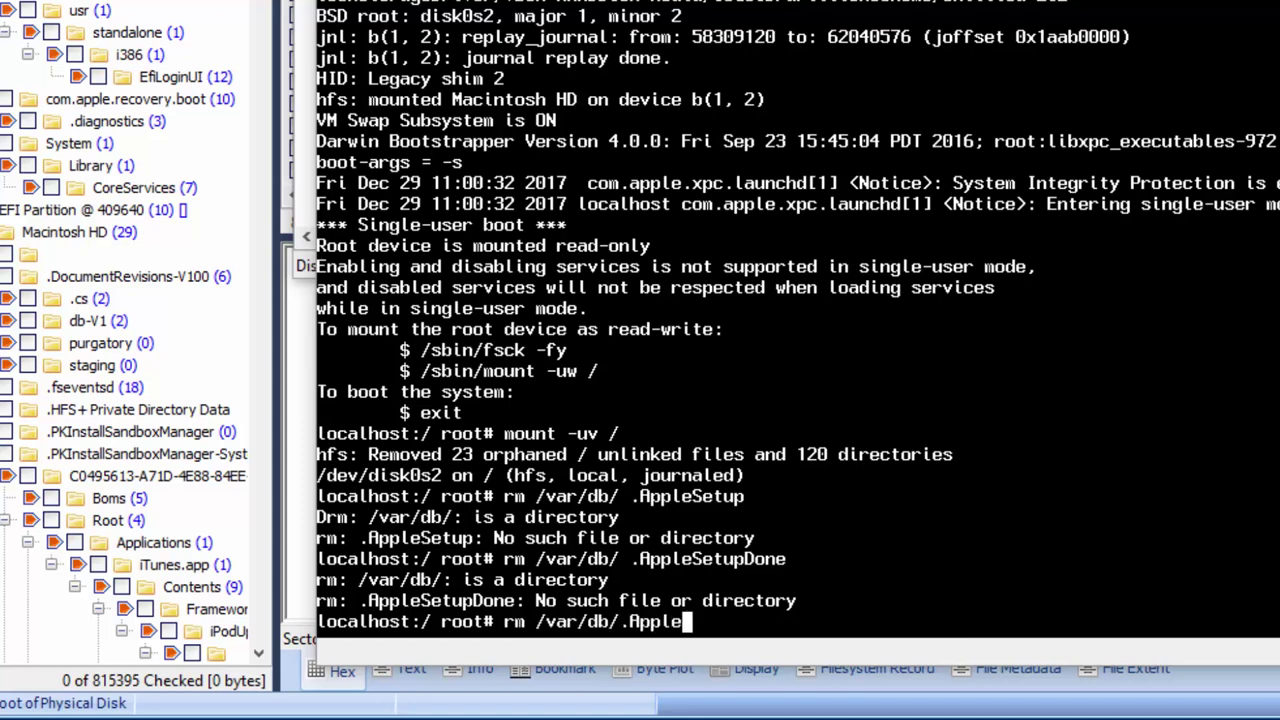
{"action": "type", "text": "SetupDone"}
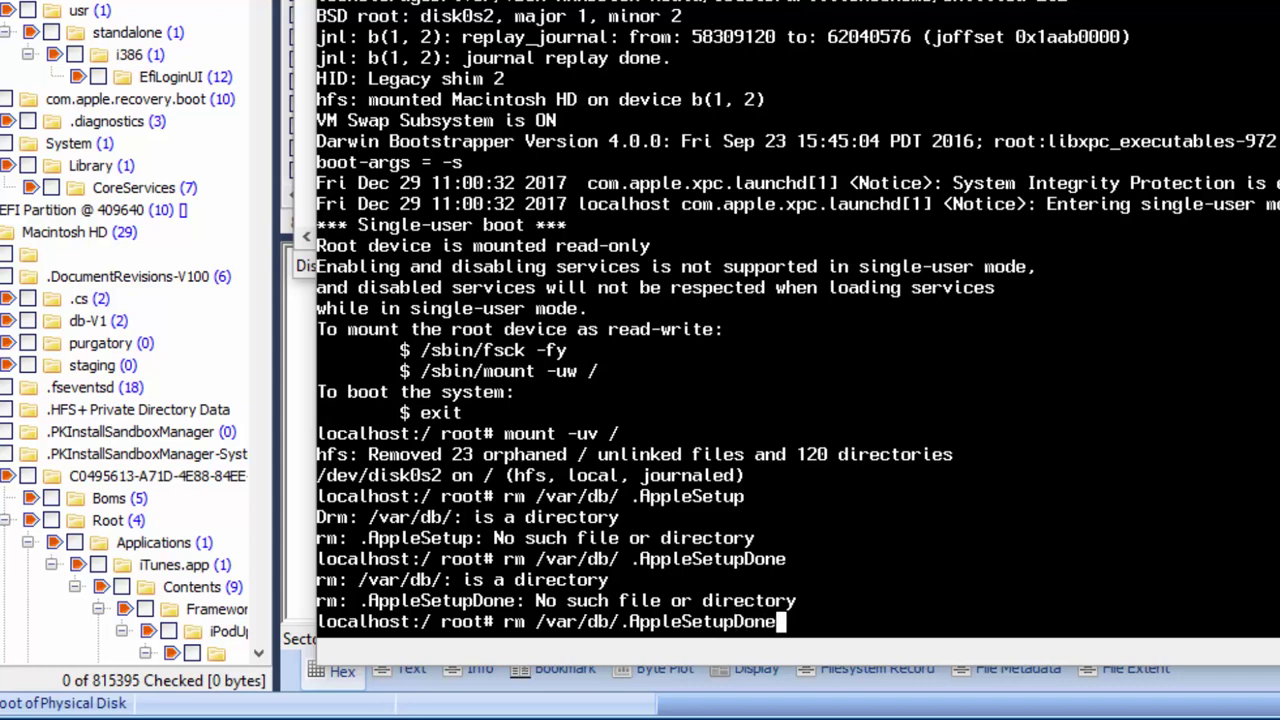
{"action": "key", "text": "Return"}
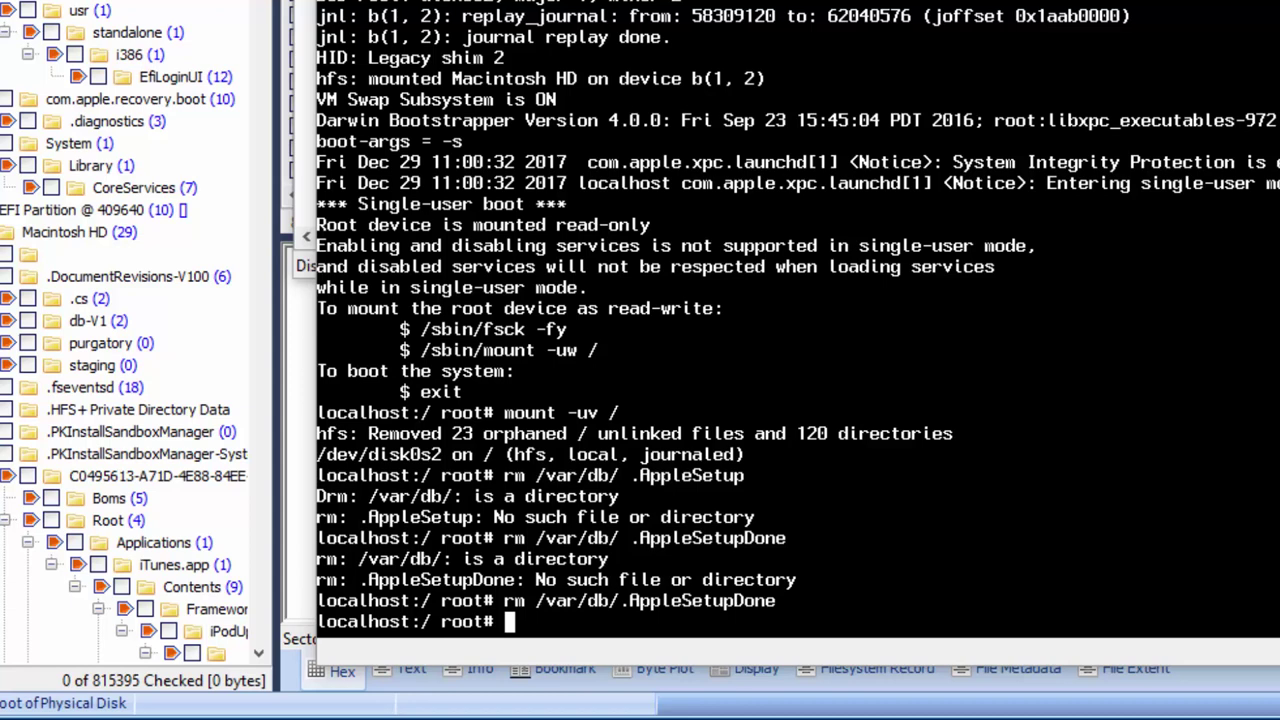
{"action": "type", "text": "exit"}
{"action": "key", "text": "Return"}
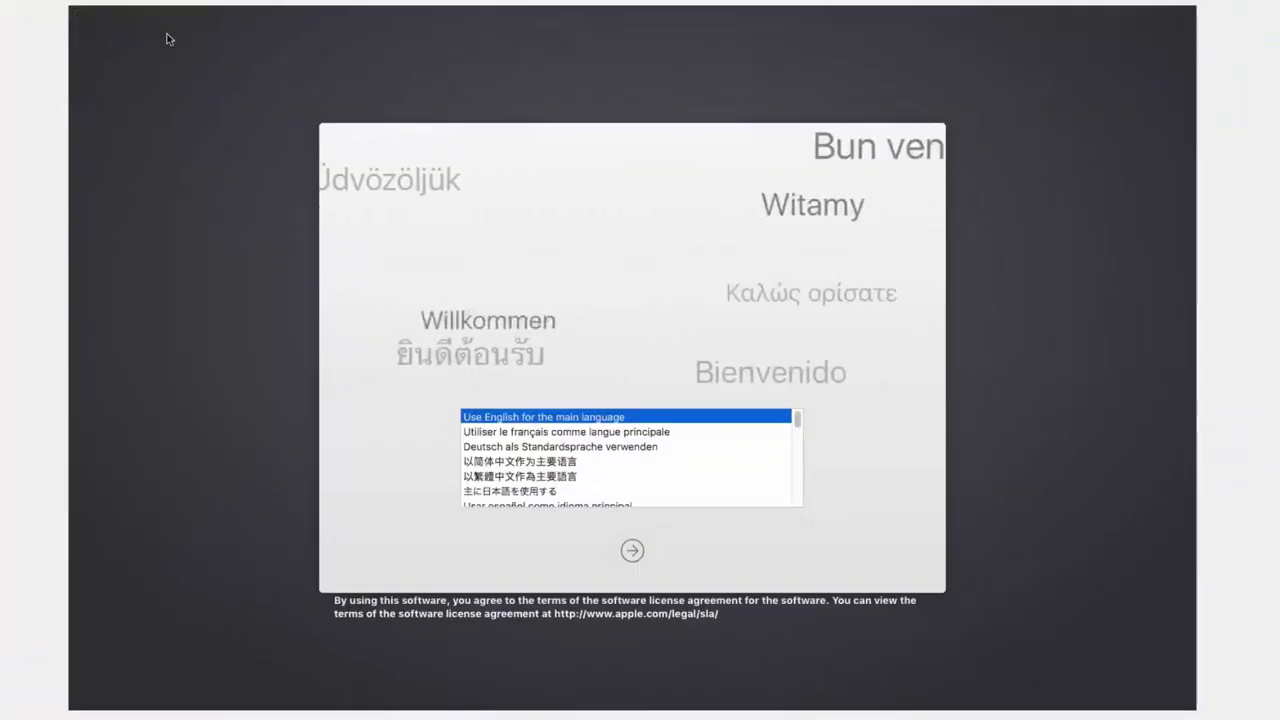
Step: Keep English and United States, and choose the U.S. keyboard layout
{"action": "left_click", "coordinate": [633, 551]}
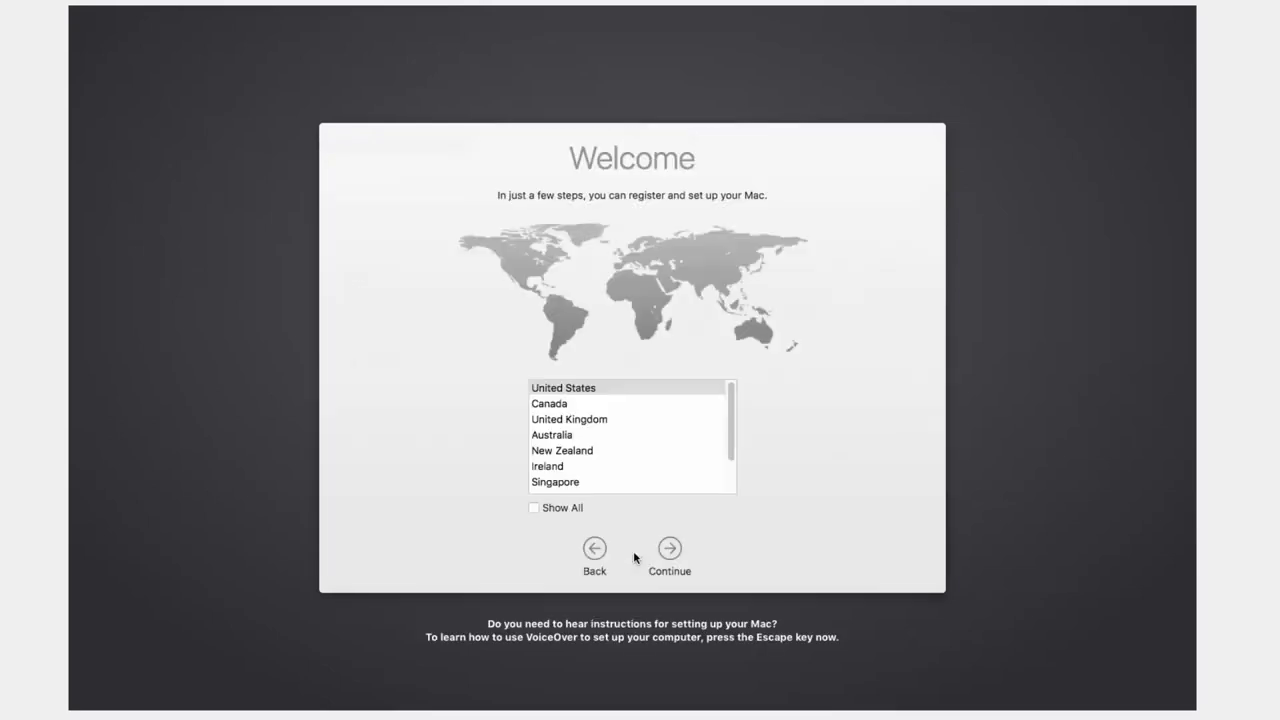
{"action": "left_click", "coordinate": [669, 549]}
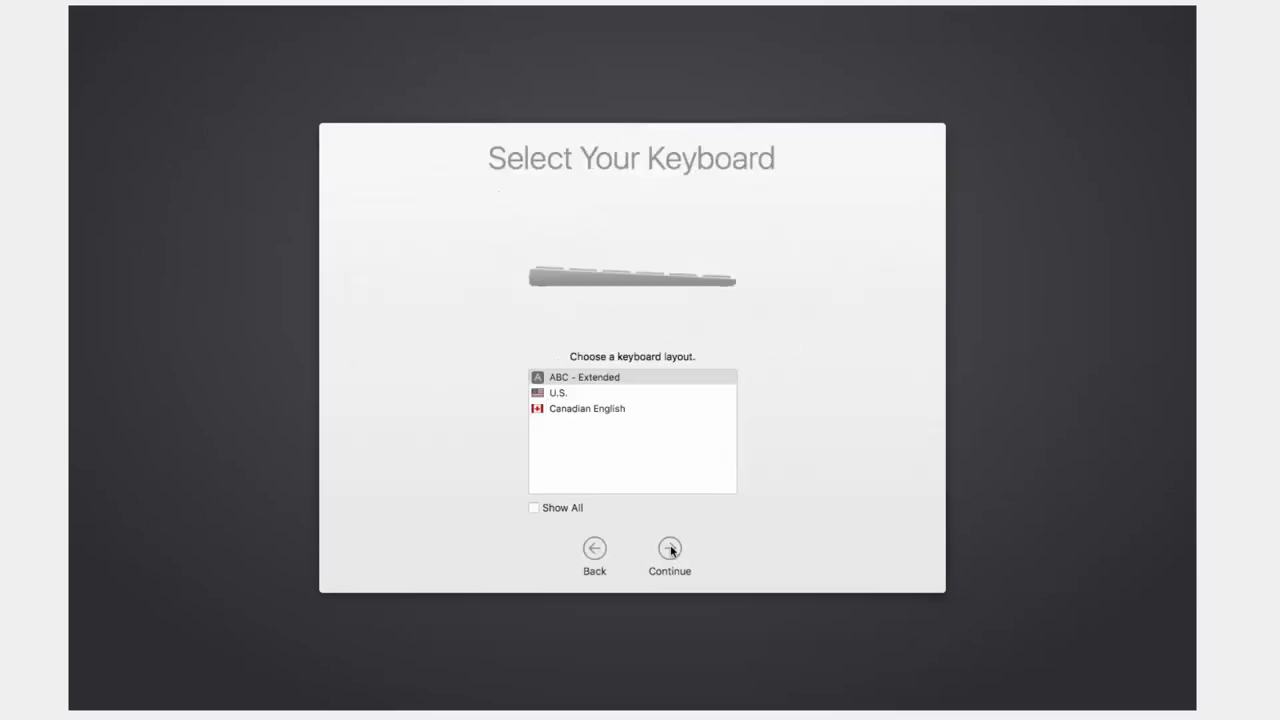
{"action": "left_click", "coordinate": [553, 393]}
{"action": "left_click", "coordinate": [669, 549]}
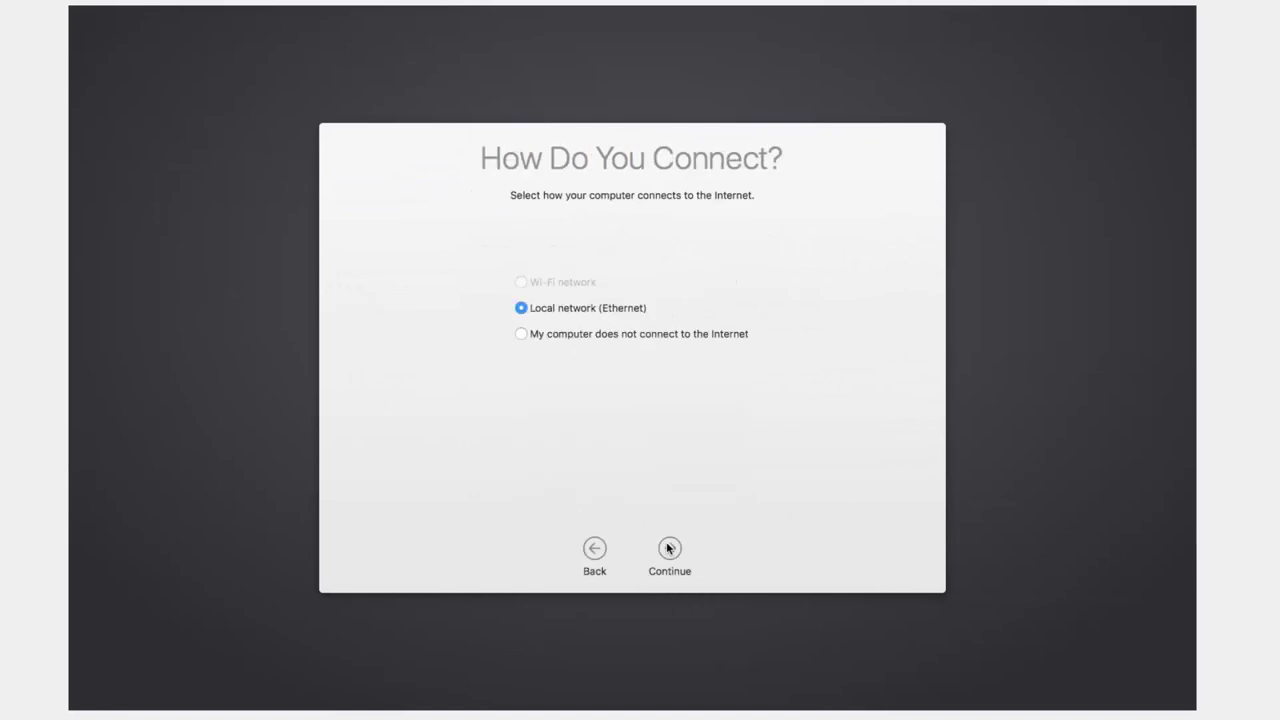
Step: Set up without internet, skip transferring data, and decline Location Services
{"action": "left_click", "coordinate": [612, 336]}
{"action": "left_click", "coordinate": [679, 547]}
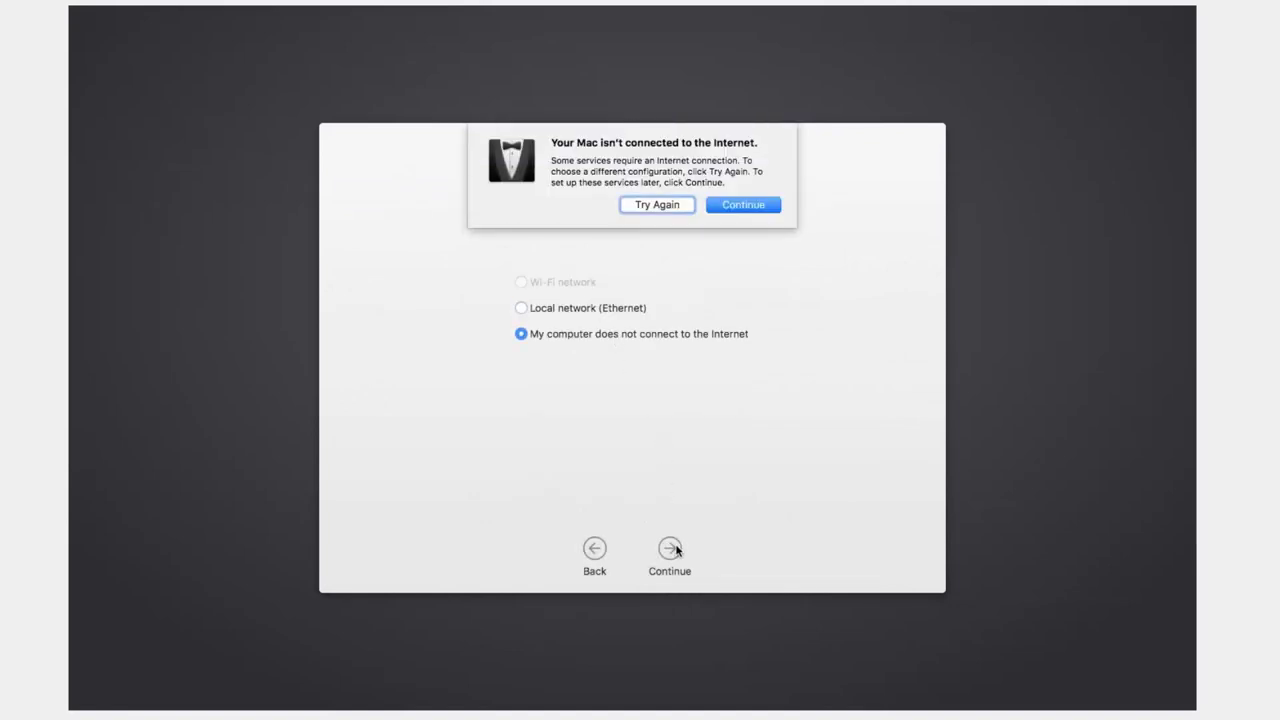
{"action": "key", "text": "Return"}
{"action": "left_click", "coordinate": [679, 547]}
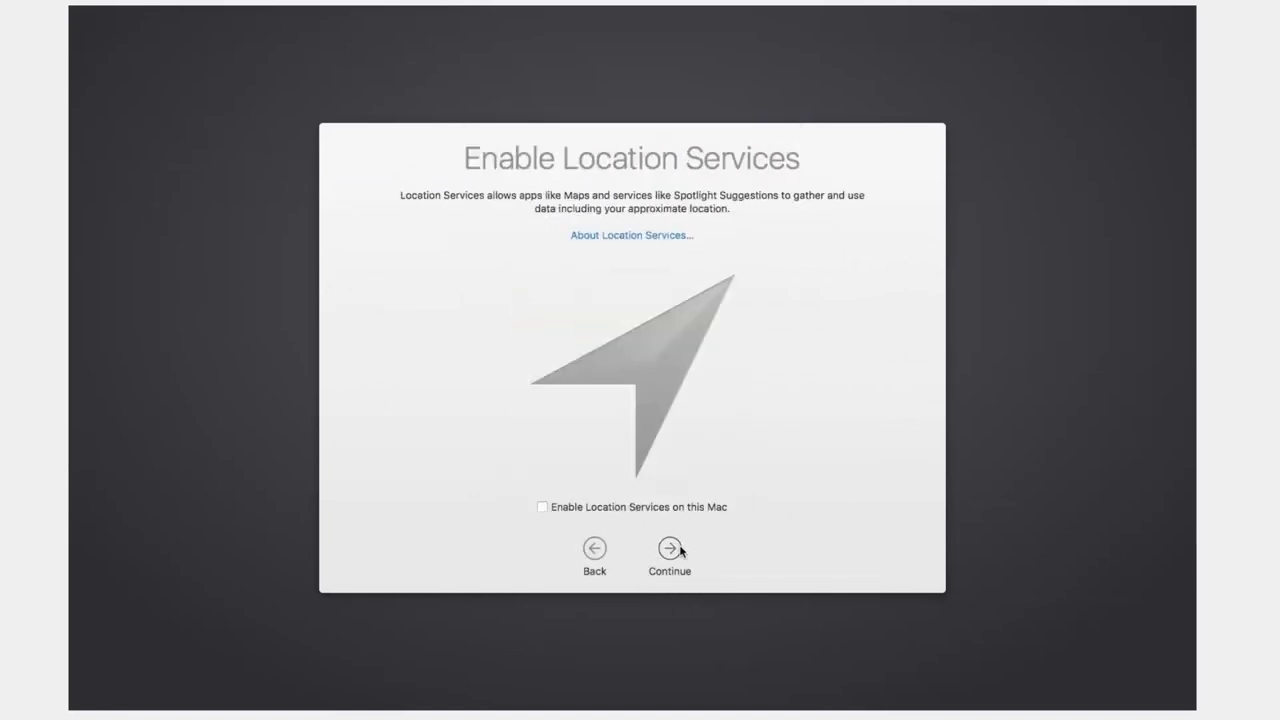
{"action": "left_click", "coordinate": [679, 549]}
{"action": "key", "text": "Return"}
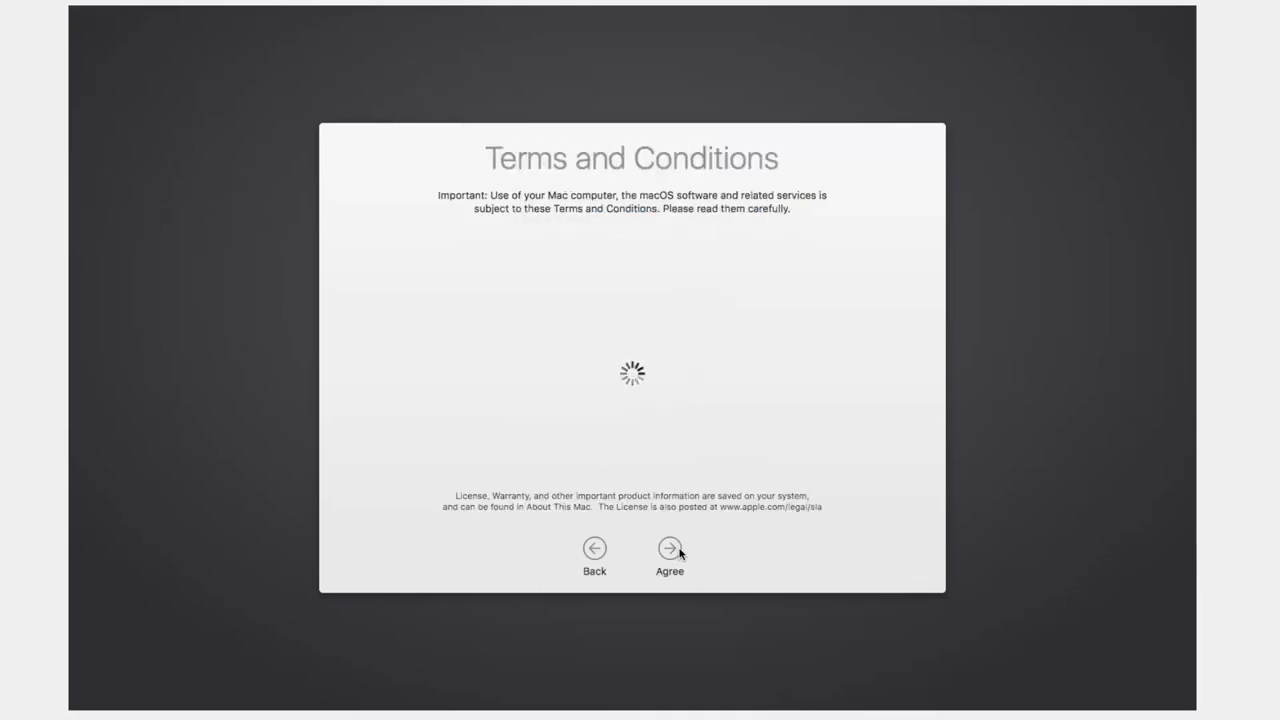
Step: Agree to the macOS terms and software license to reach account creation
{"action": "left_click", "coordinate": [670, 549]}
{"action": "left_click", "coordinate": [750, 202]}
{"action": "left_click", "coordinate": [670, 549]}
{"action": "left_click", "coordinate": [670, 549]}
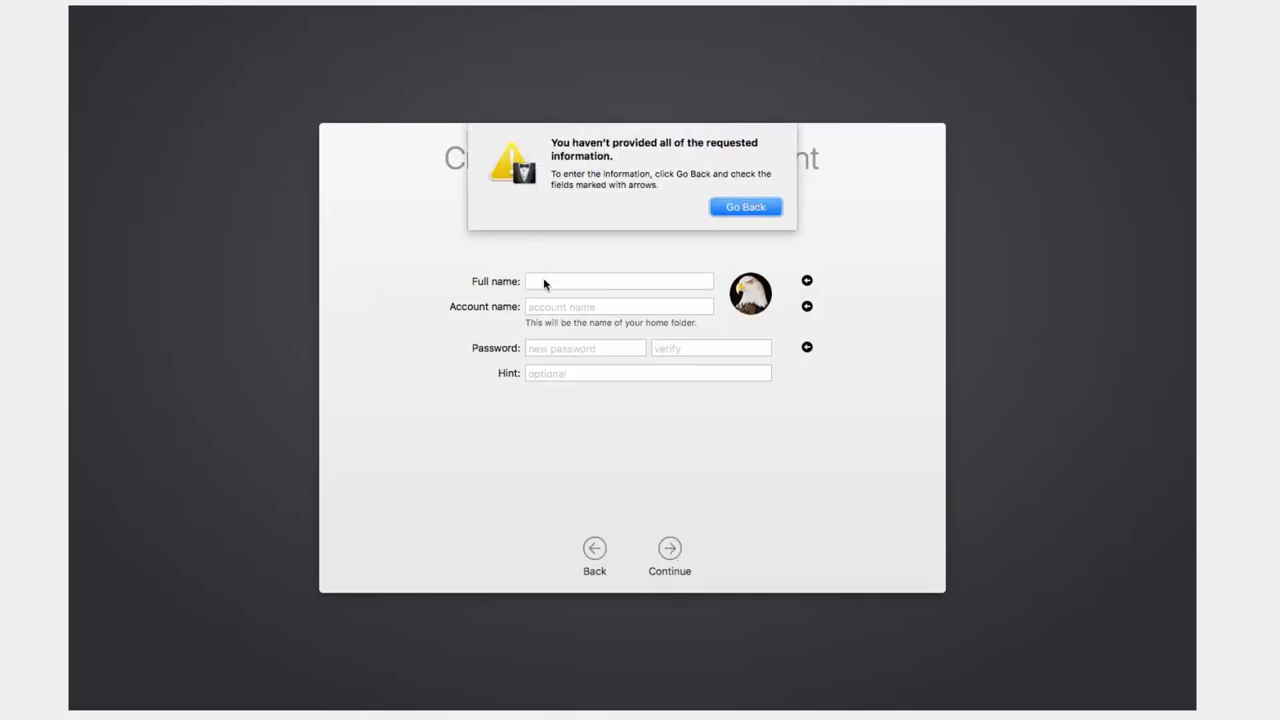
Step: Create an account named 'test', entering and verifying its password
{"action": "left_click", "coordinate": [770, 210]}
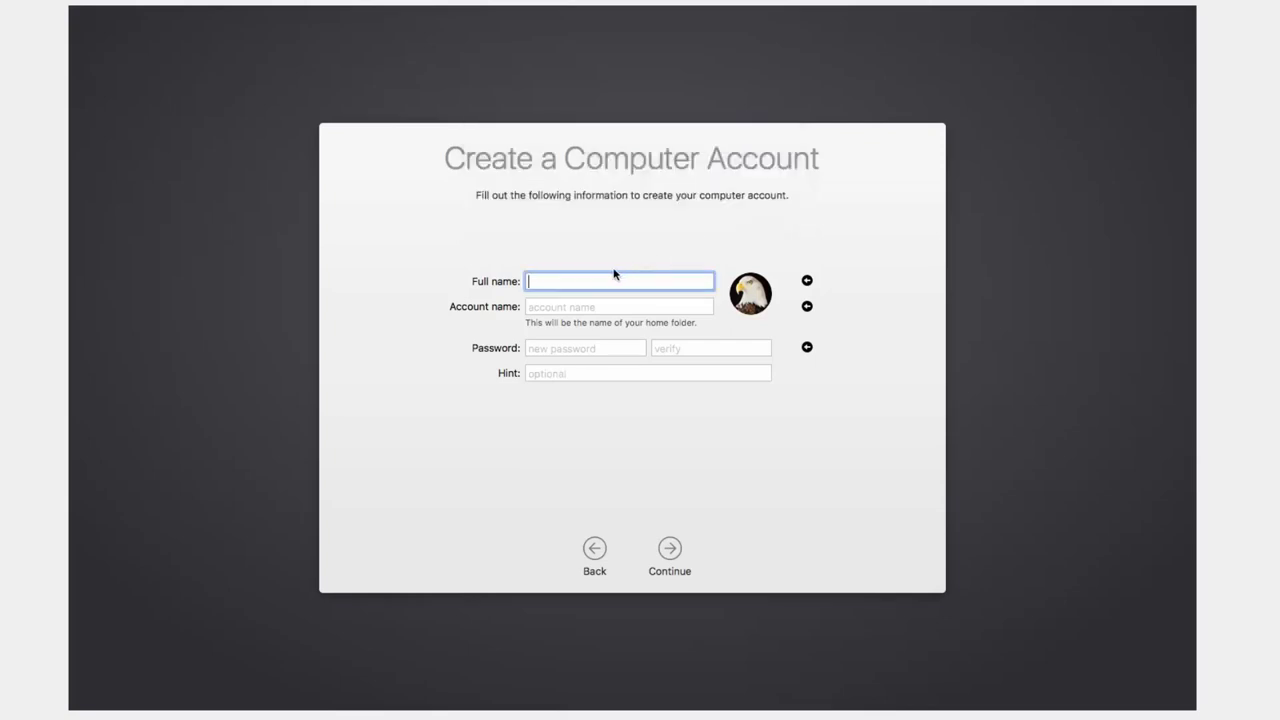
{"action": "type", "text": "test"}
{"action": "key", "text": "Tab"}
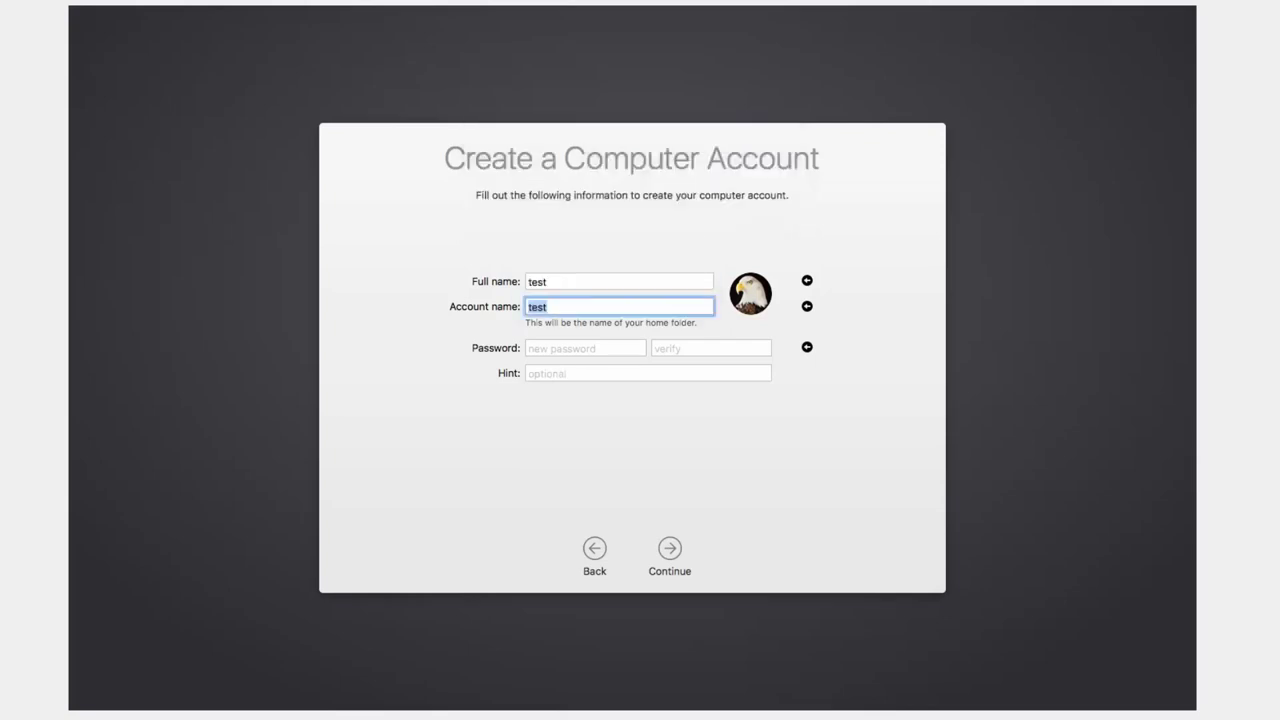
{"action": "key", "text": "Tab"}
{"action": "type", "text": "test"}
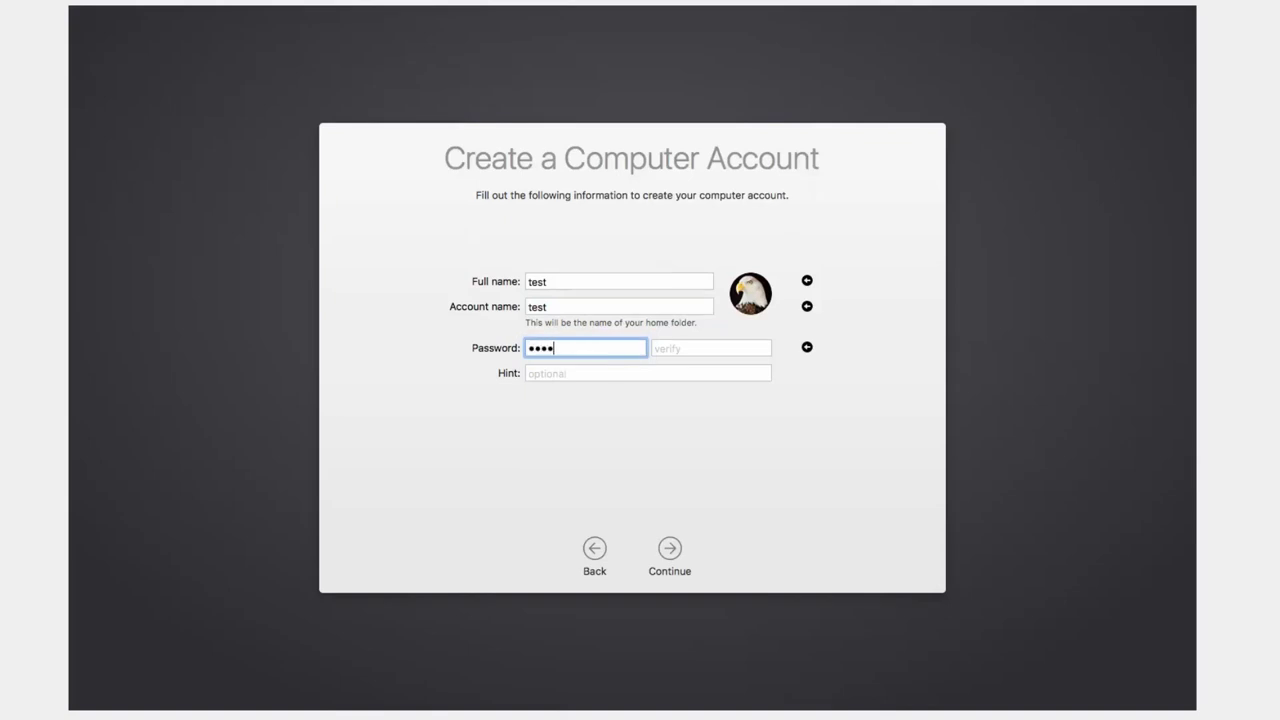
{"action": "type", "text": "123"}
{"action": "key", "text": "Tab"}
{"action": "type", "text": "test"}
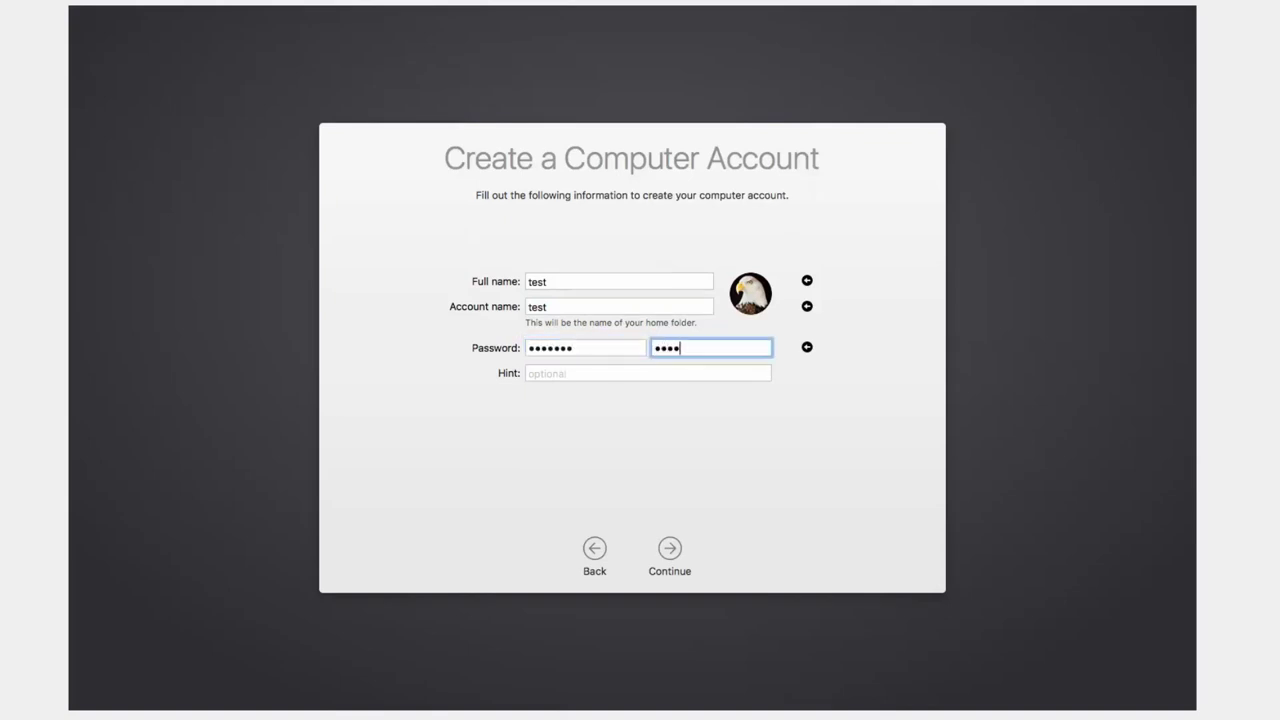
{"action": "type", "text": "123"}
{"action": "left_click", "coordinate": [666, 546]}
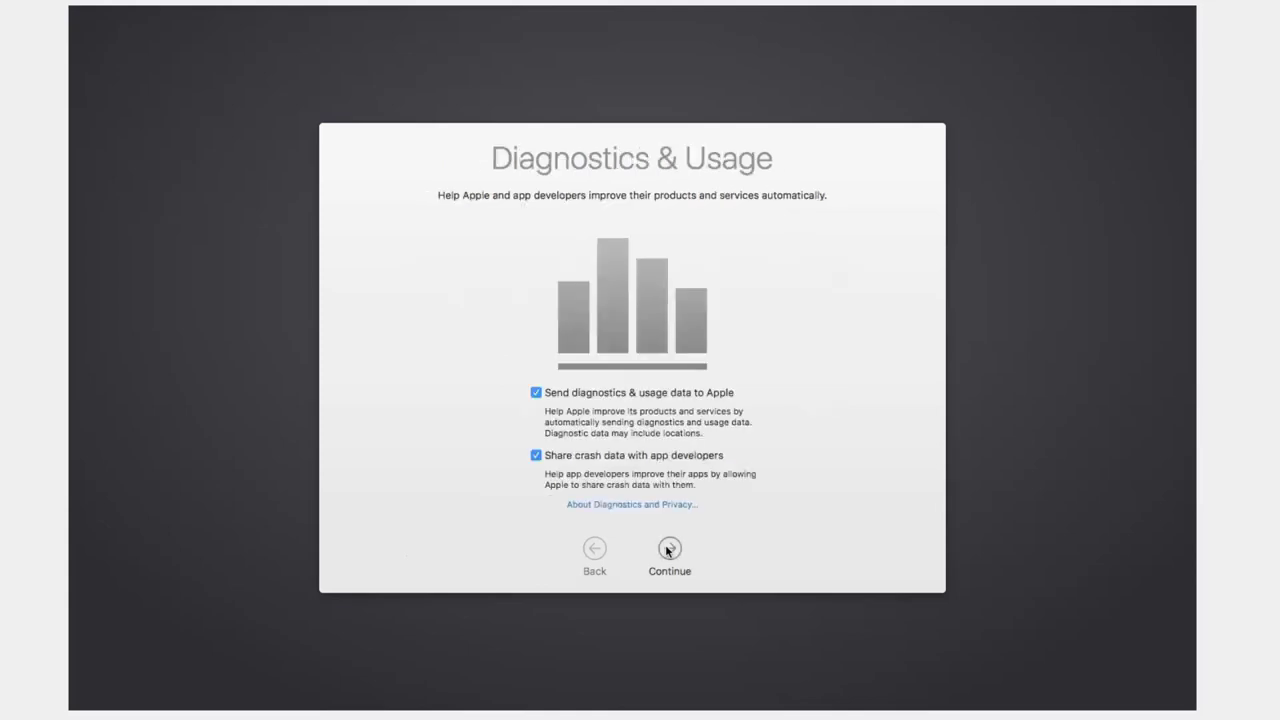
Step: Turn off crash-data sharing, Apple diagnostics and Siri to finish setup
{"action": "left_click", "coordinate": [540, 458]}
{"action": "left_click", "coordinate": [536, 393]}
{"action": "left_click", "coordinate": [669, 550]}
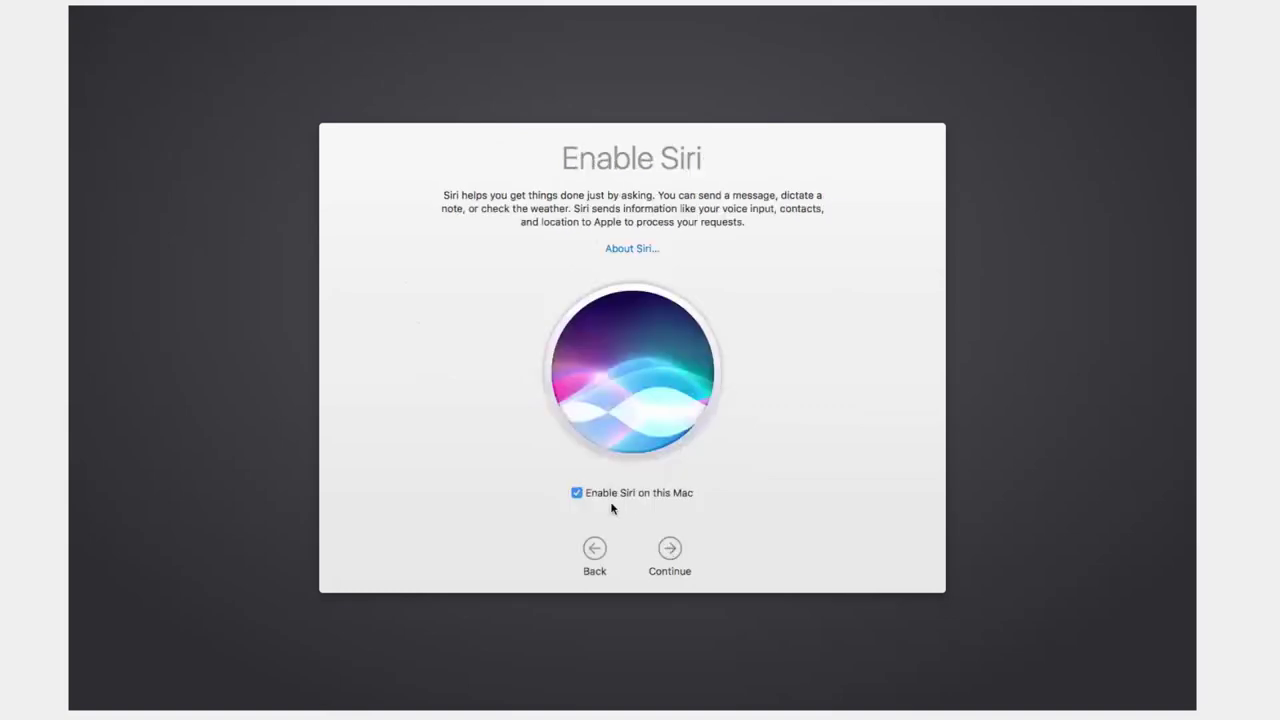
{"action": "left_click", "coordinate": [577, 493]}
{"action": "left_click", "coordinate": [669, 549]}
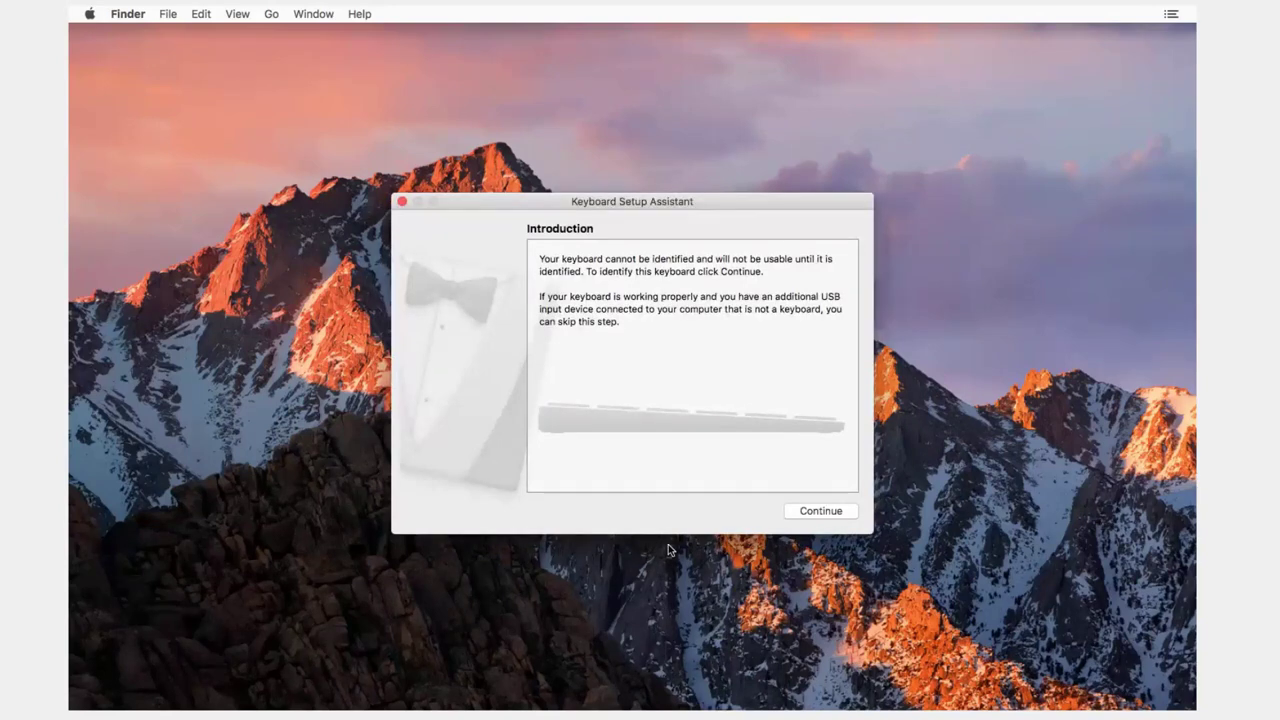
Step: Identify the keyboard with the Z and slash keys, accepting the ANSI type
{"action": "left_click", "coordinate": [850, 513]}
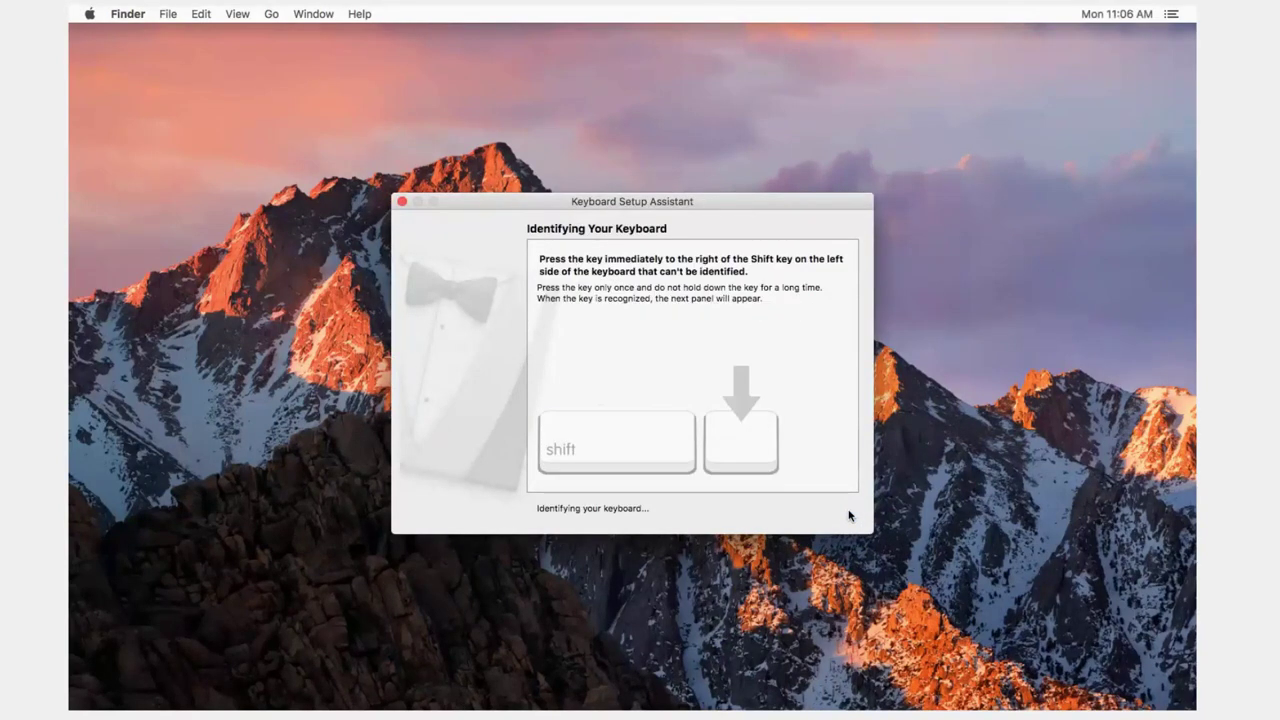
{"action": "key", "text": "z"}
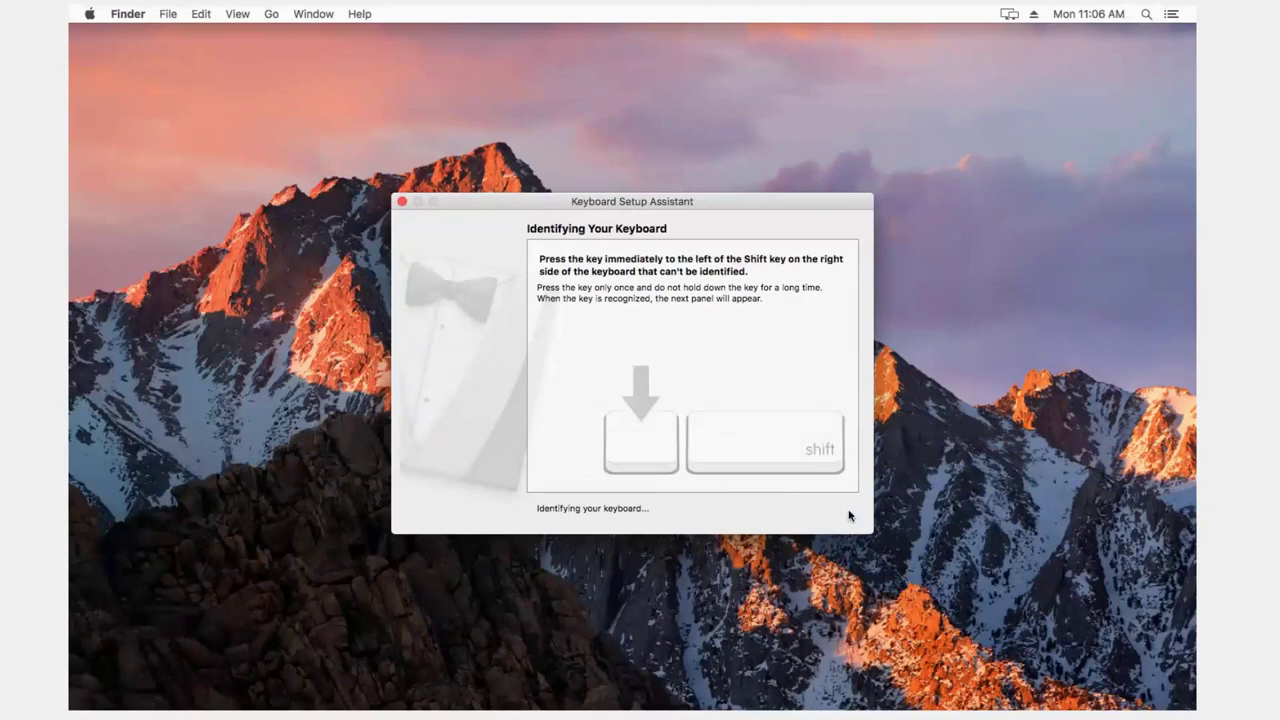
{"action": "key", "text": "slash"}
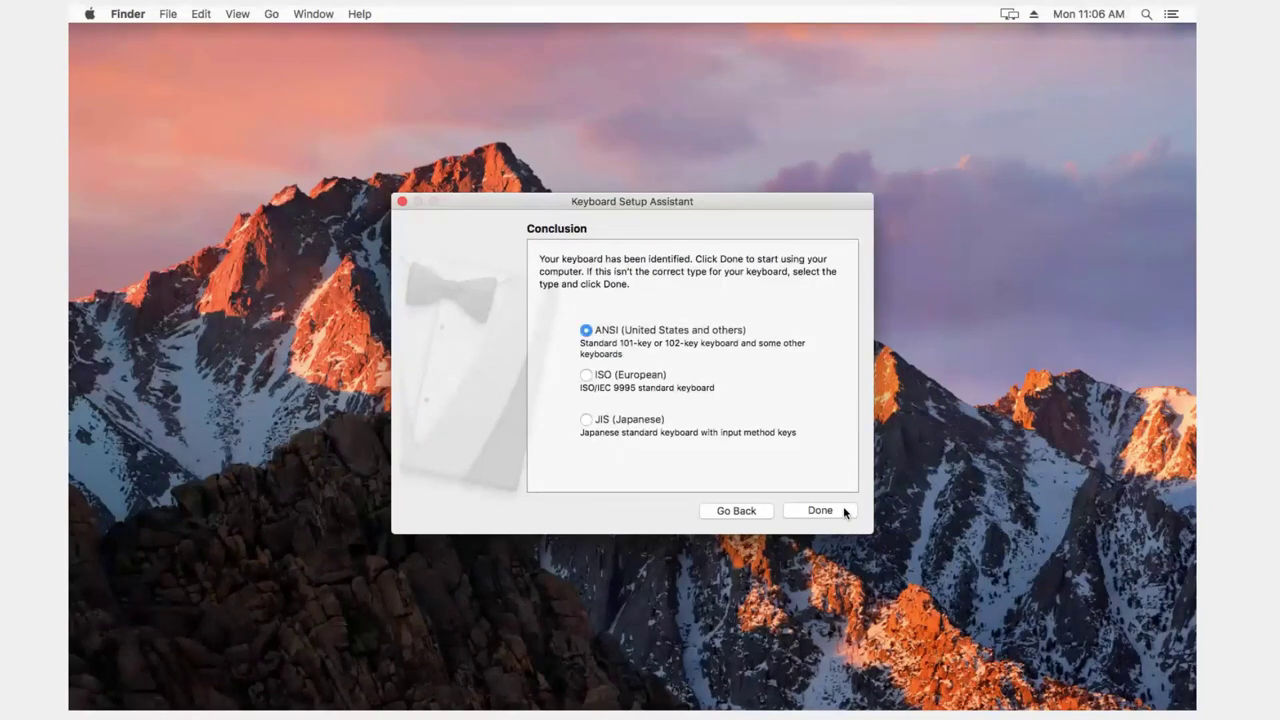
{"action": "left_click", "coordinate": [843, 512]}
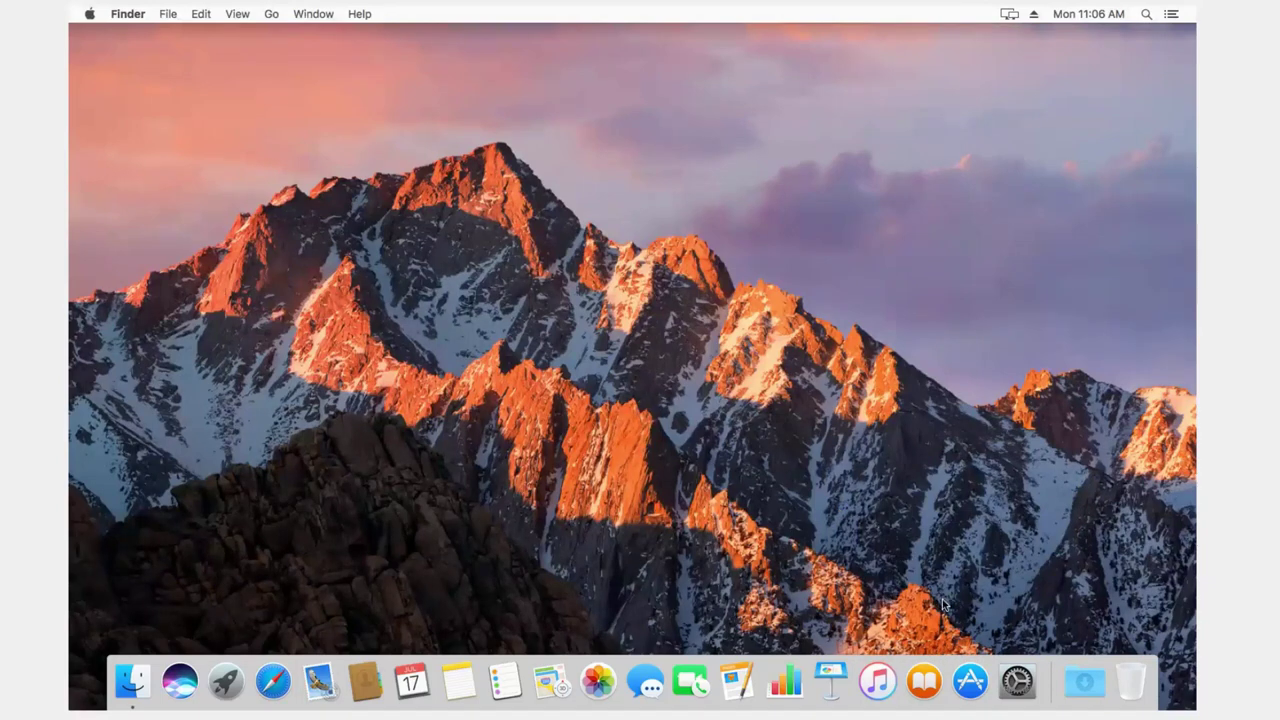
Step: Unlock Users & Groups in System Preferences with the test admin's password
{"action": "left_click", "coordinate": [1013, 681]}
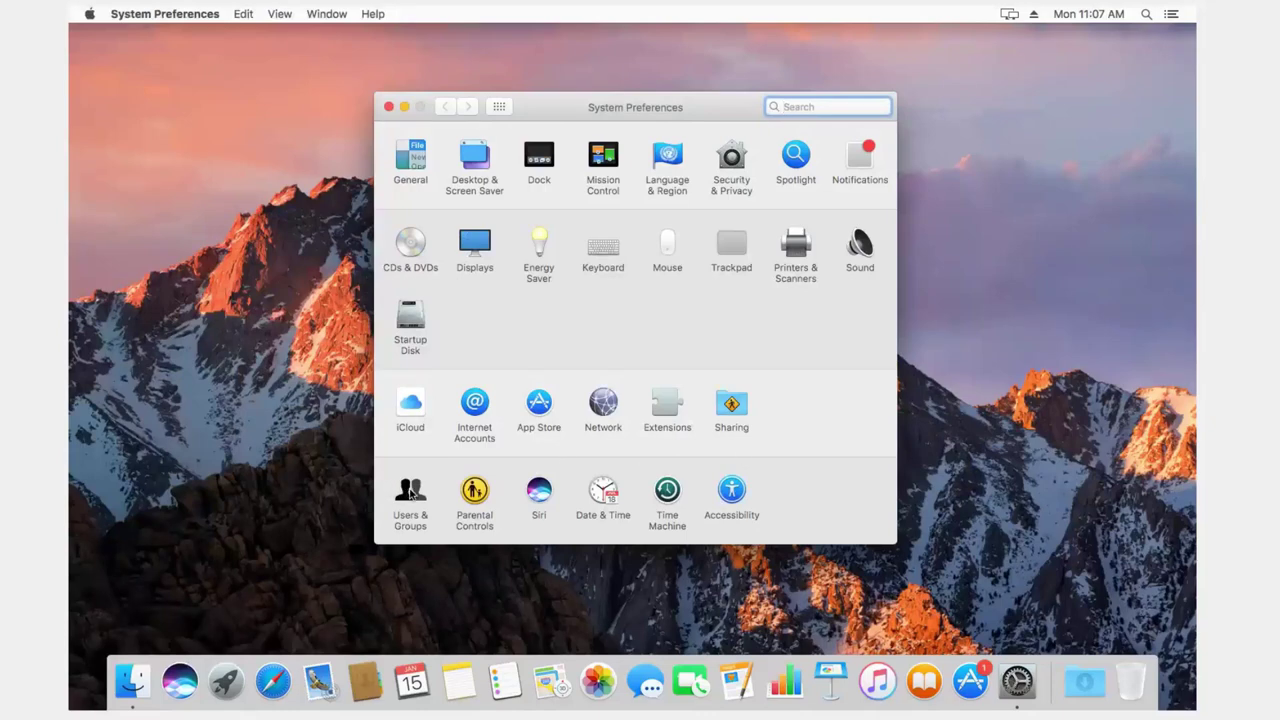
{"action": "left_click", "coordinate": [410, 490]}
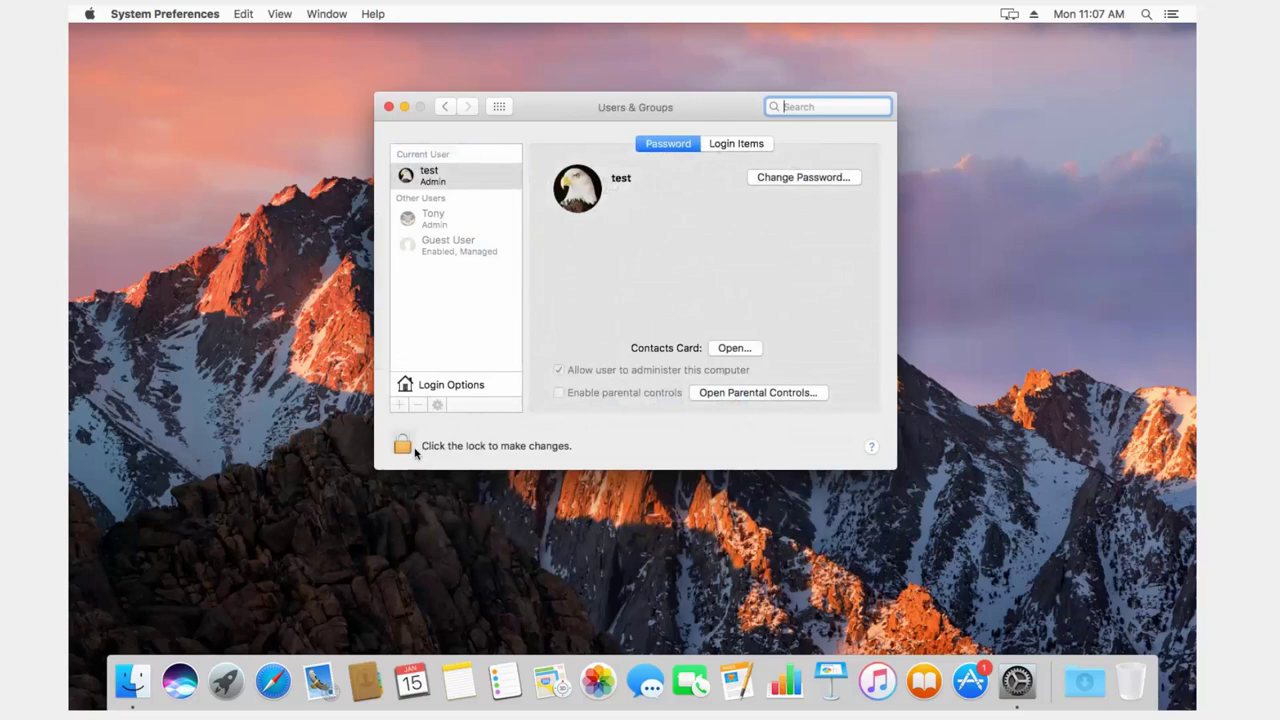
{"action": "left_click", "coordinate": [406, 448]}
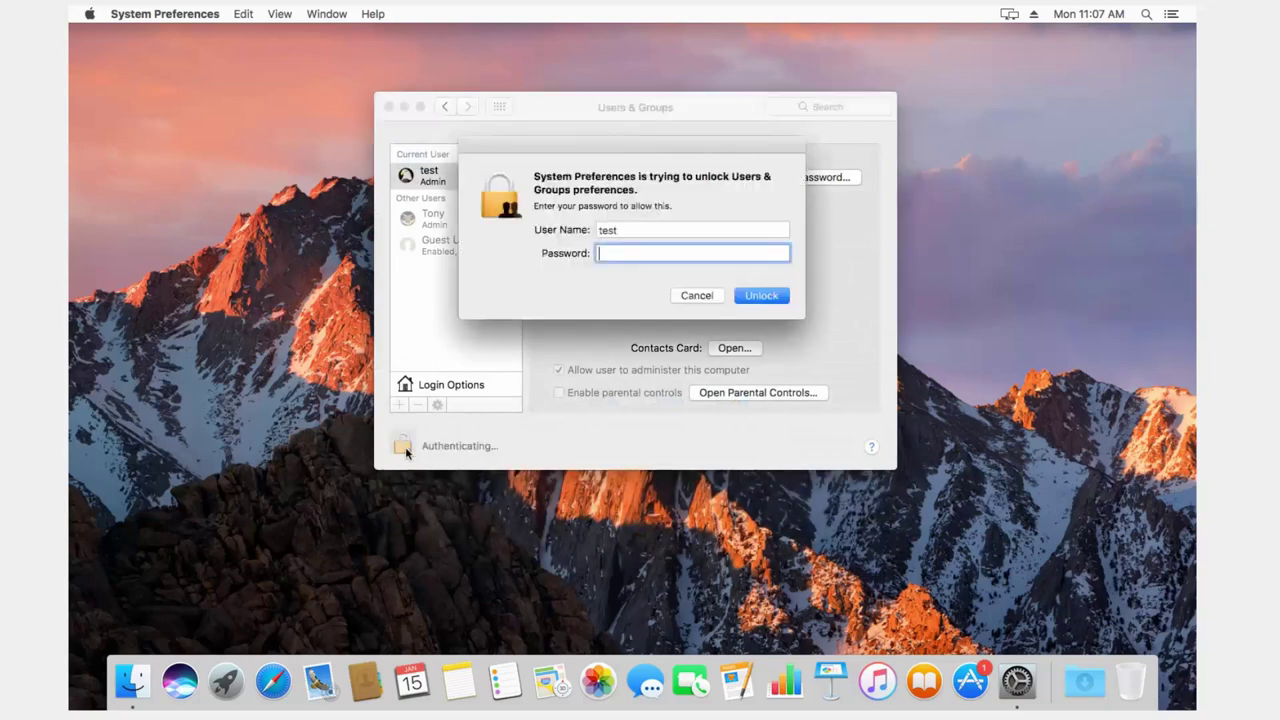
{"action": "type", "text": "•••••••"}
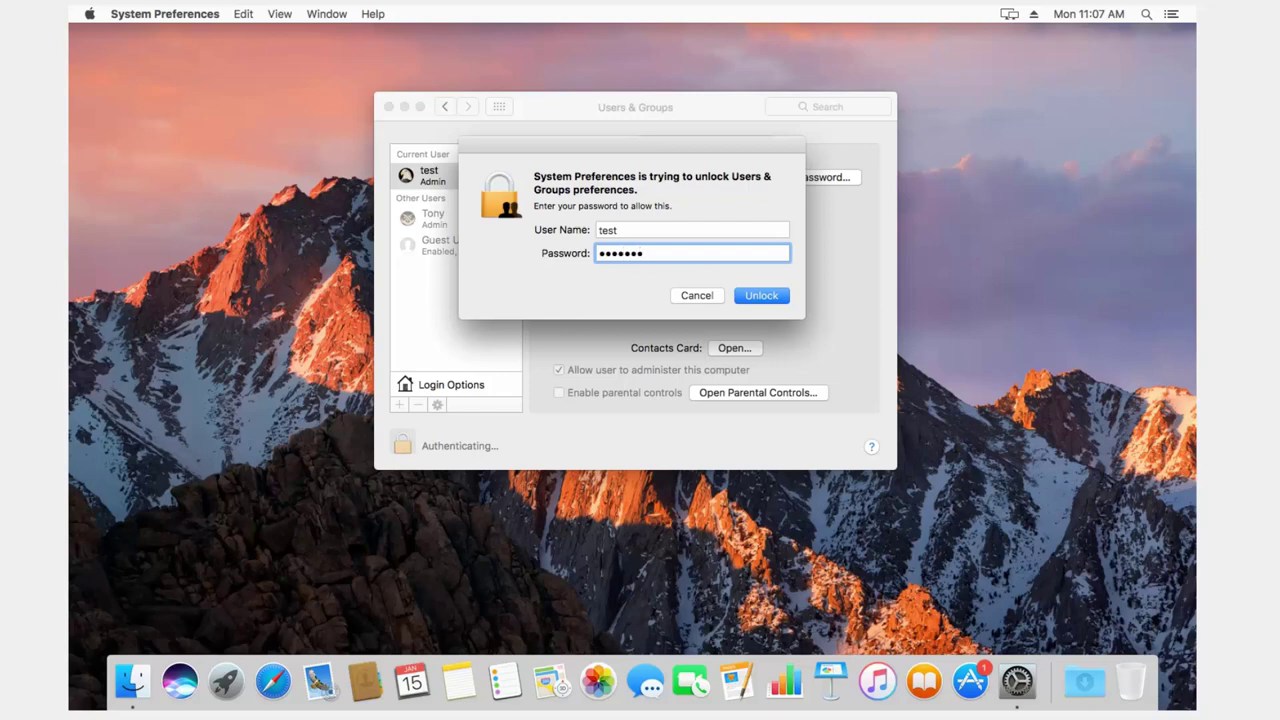
{"action": "left_click", "coordinate": [779, 302]}
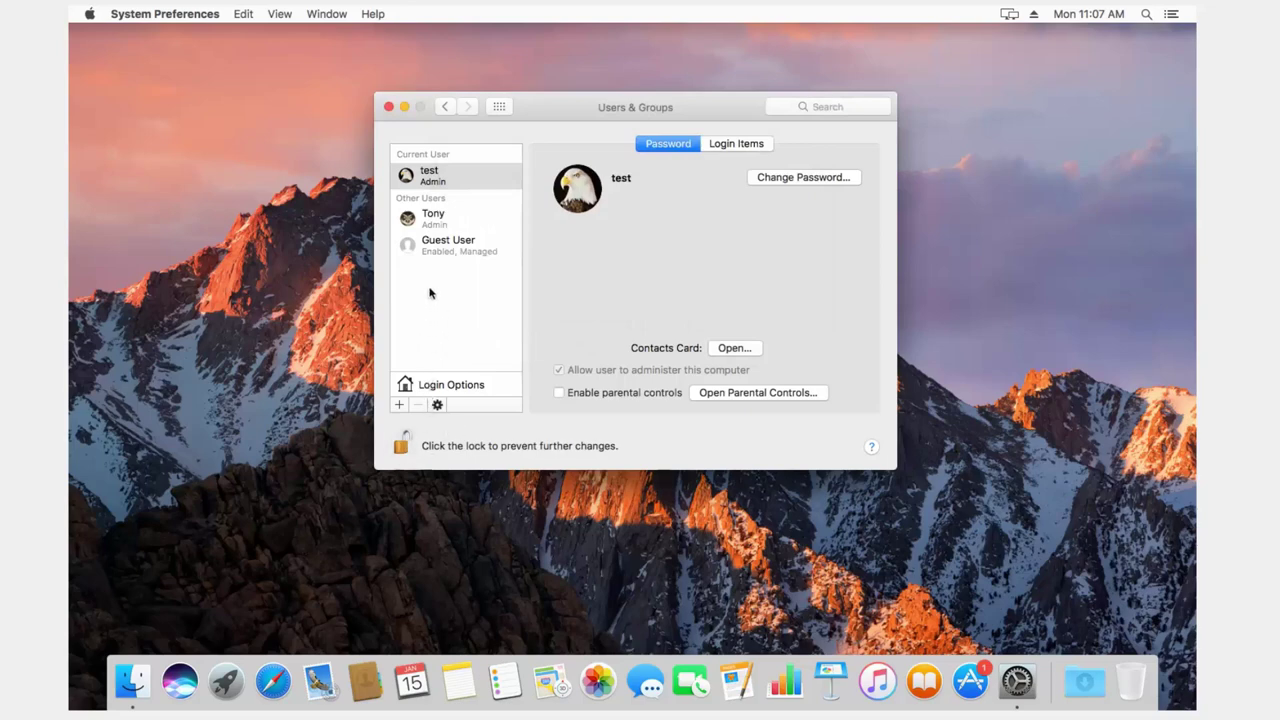
Step: Give the second user a new, verified password, then relock Users & Groups and close System Preferences
{"action": "left_click", "coordinate": [437, 229]}
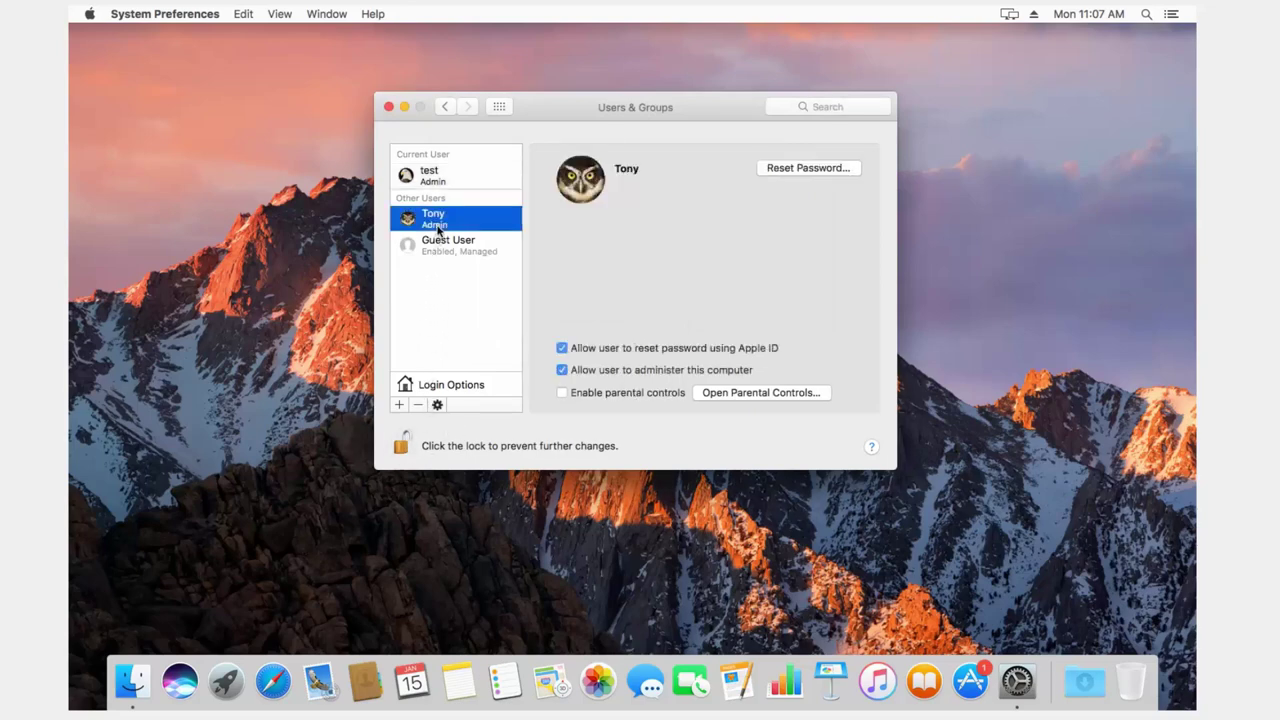
{"action": "left_click", "coordinate": [787, 169]}
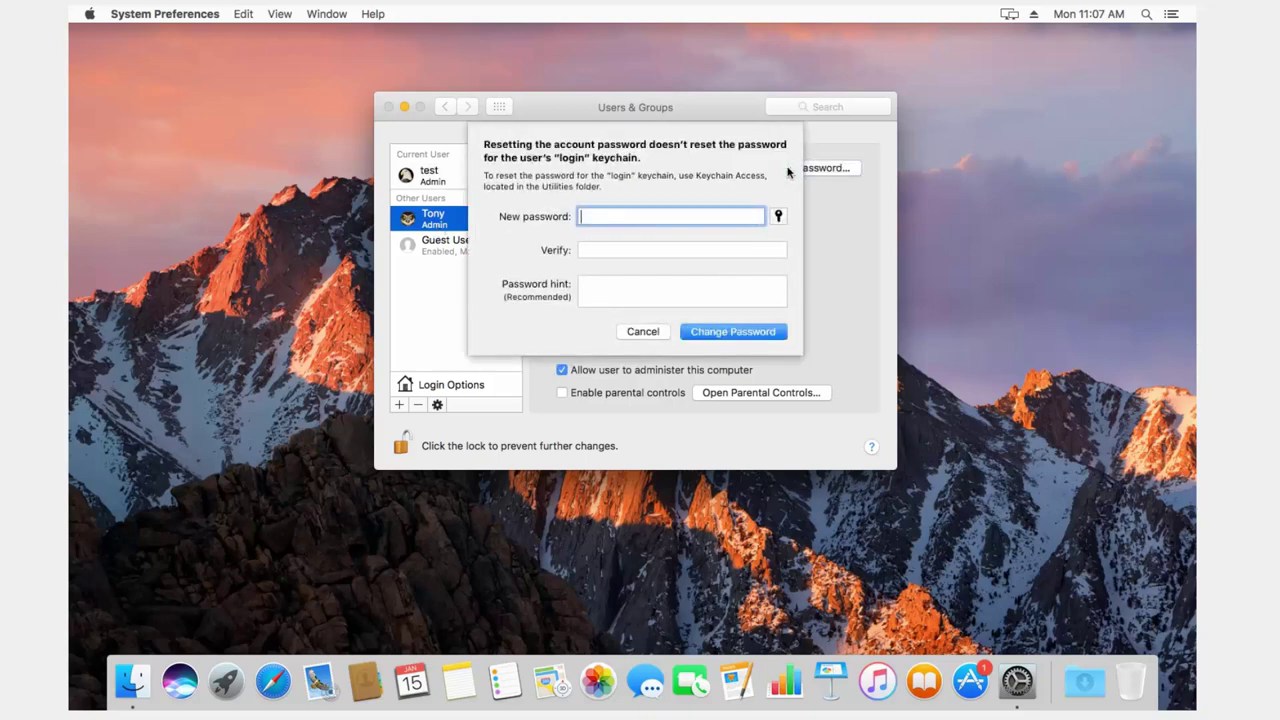
{"action": "type", "text": "••••••"}
{"action": "left_click", "coordinate": [676, 249]}
{"action": "type", "text": "••••••"}
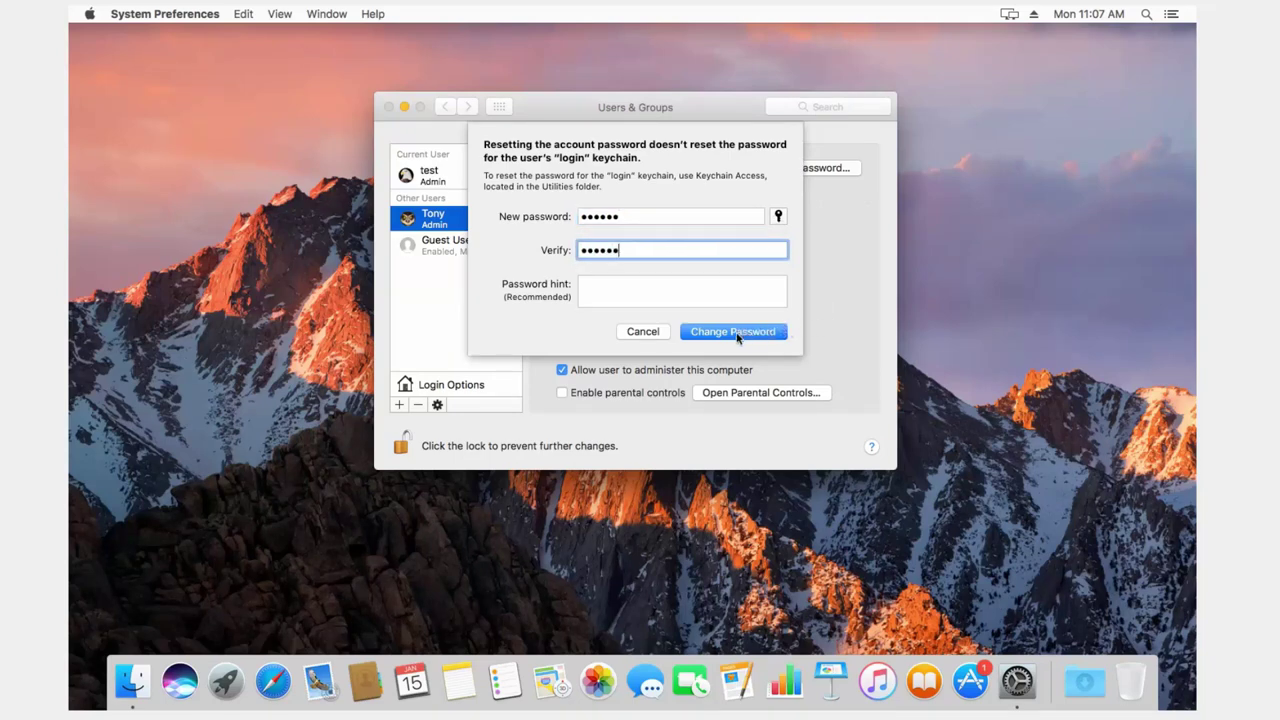
{"action": "left_click", "coordinate": [737, 338]}
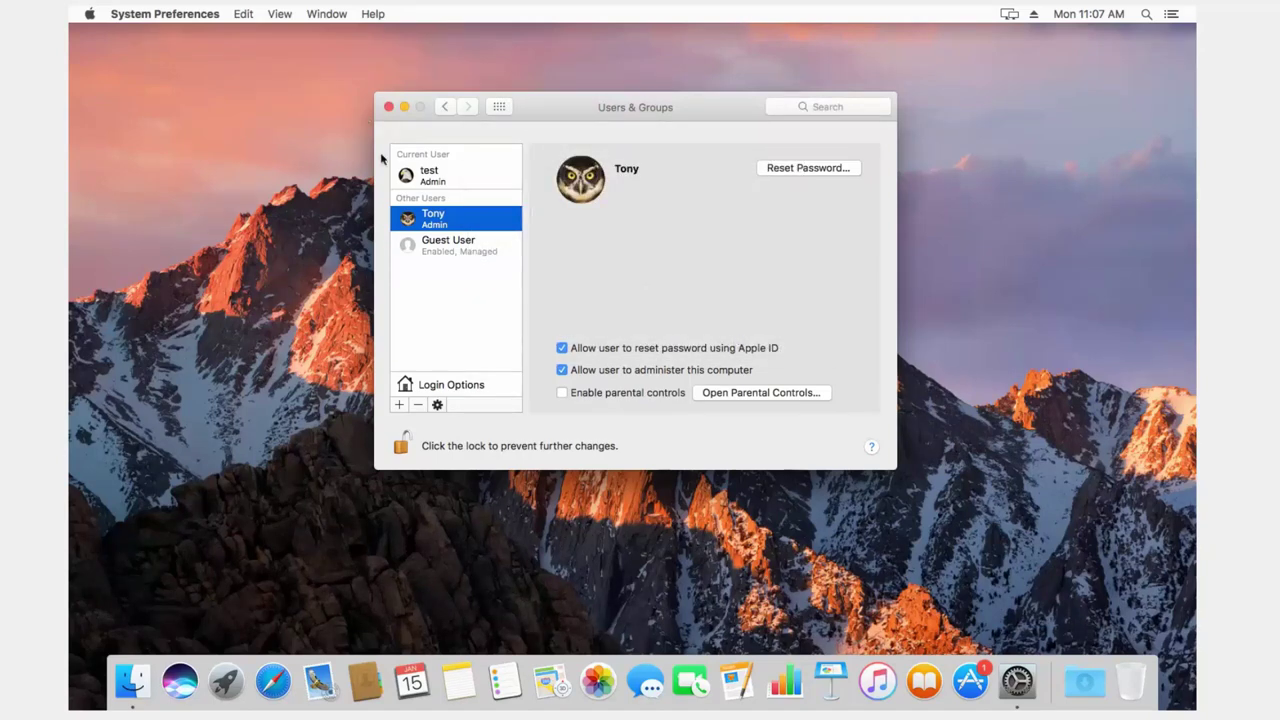
{"action": "left_click", "coordinate": [400, 445]}
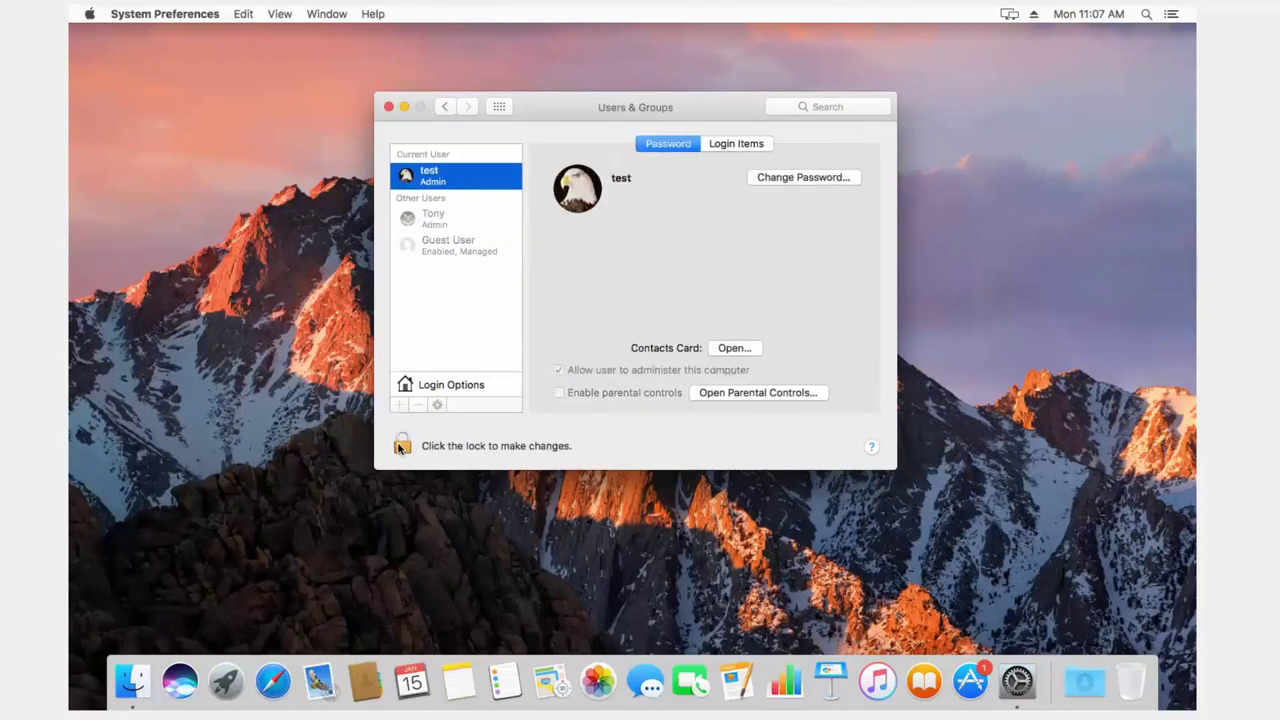
{"action": "left_click", "coordinate": [389, 106]}
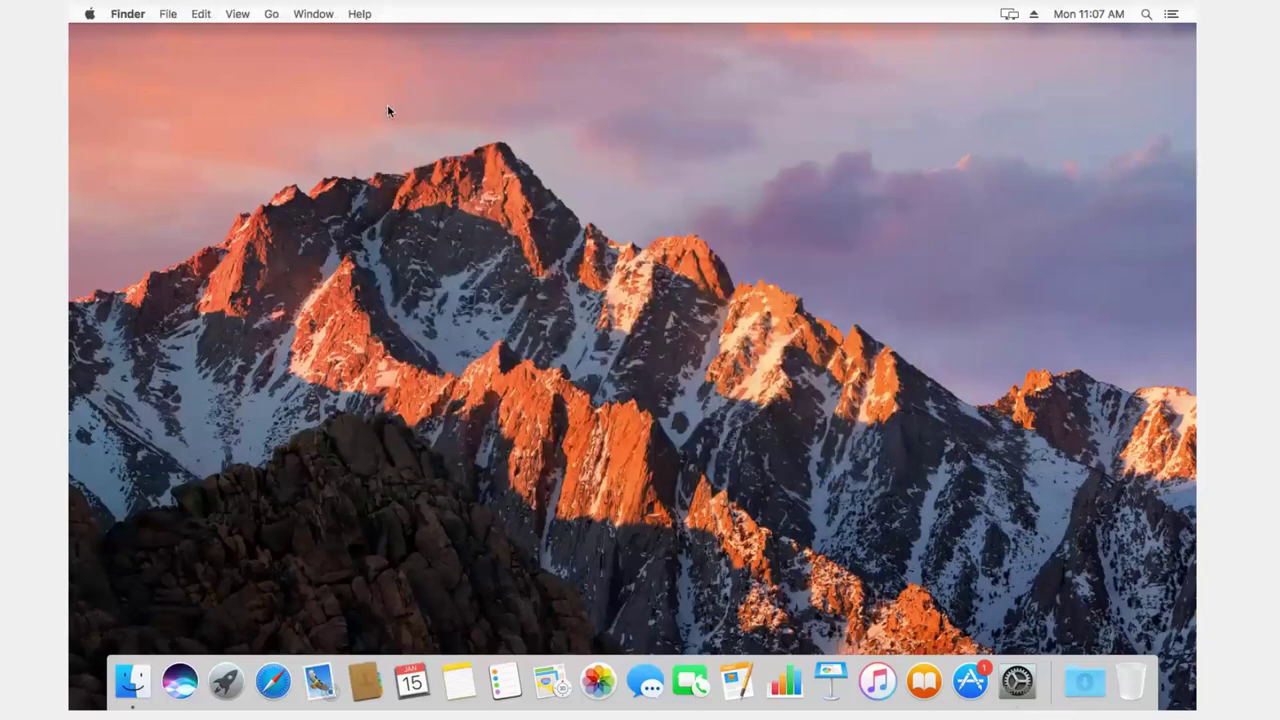
Step: Log out of test from the Apple menu and sign in as the second user with the new password
{"action": "left_click", "coordinate": [89, 13]}
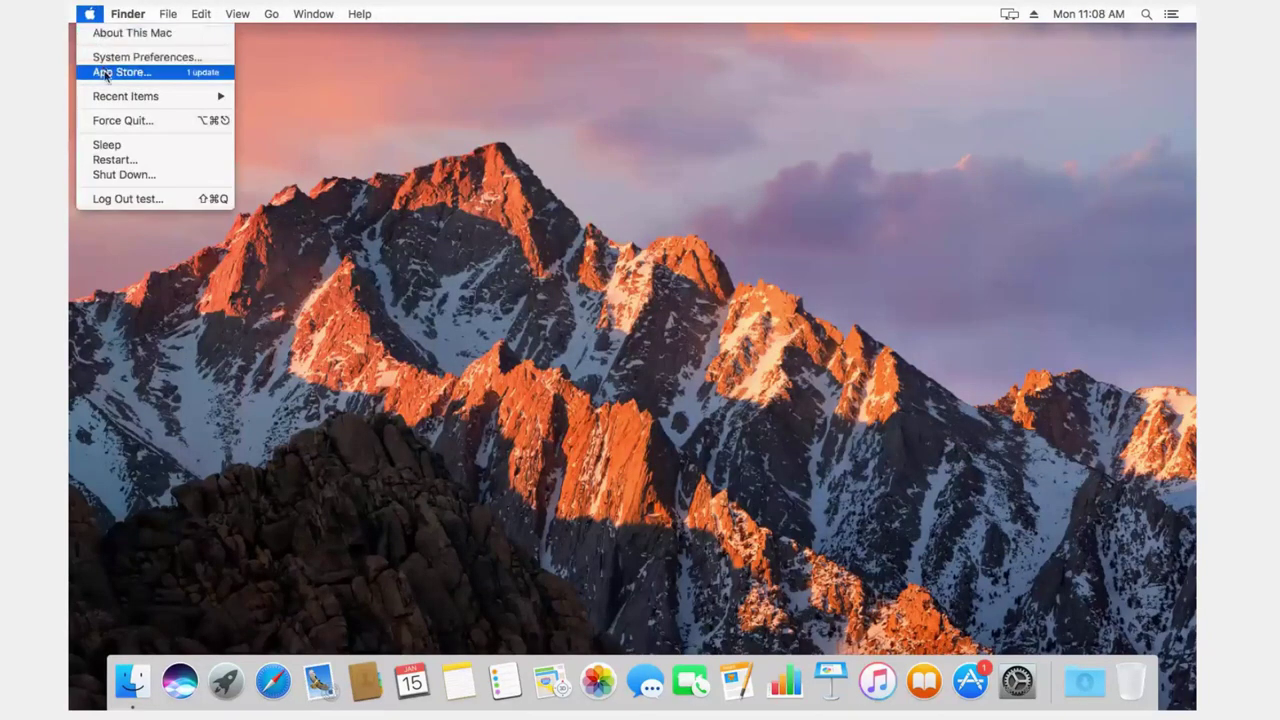
{"action": "left_click", "coordinate": [130, 199]}
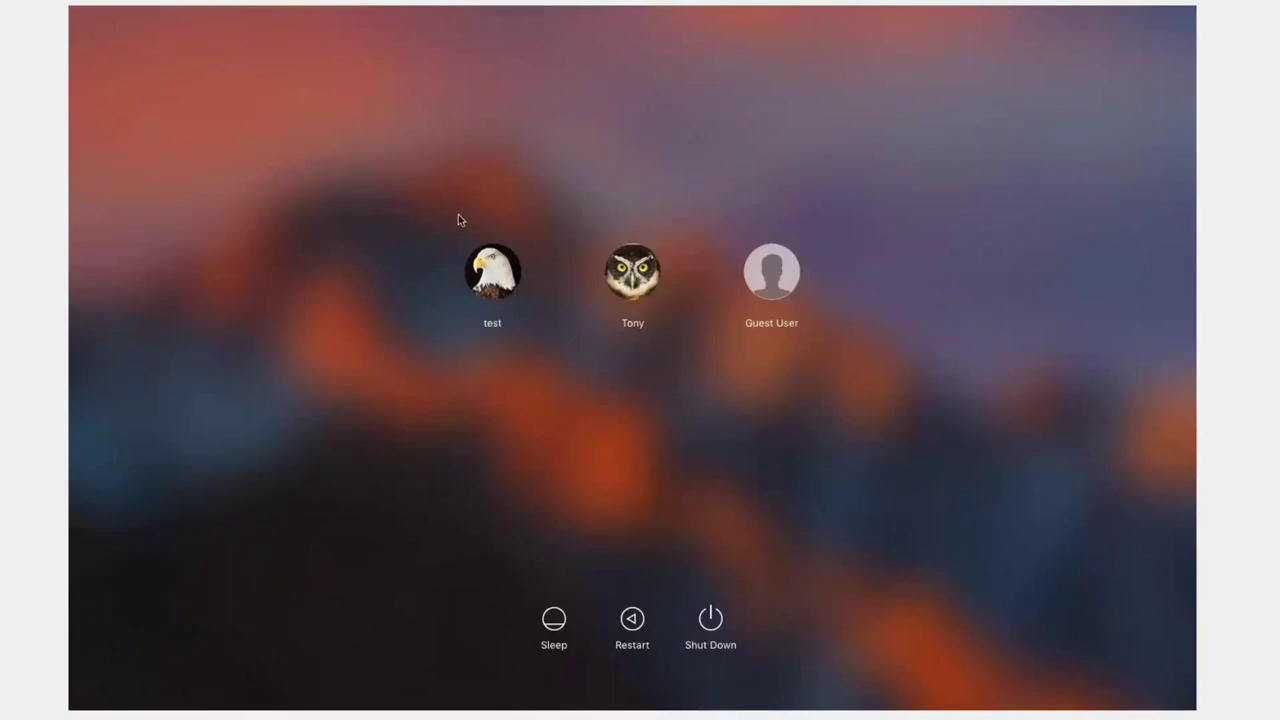
{"action": "left_click", "coordinate": [628, 278]}
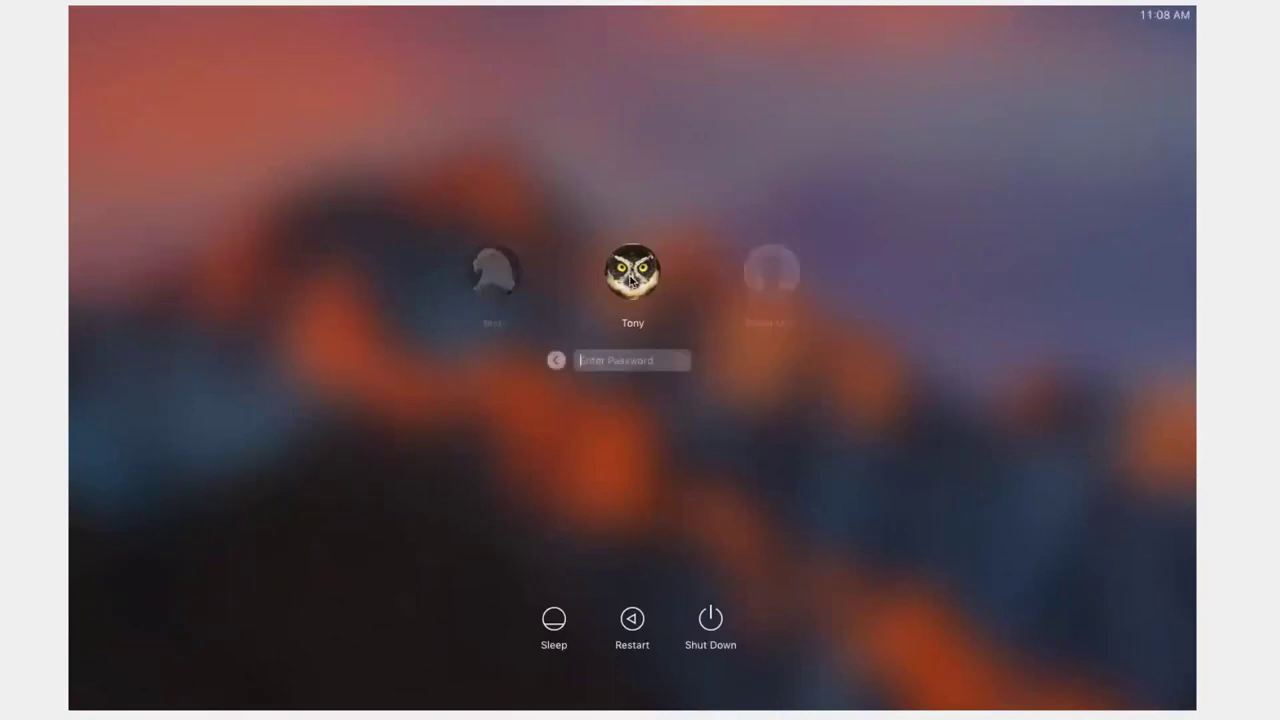
{"action": "type", "text": "••••••"}
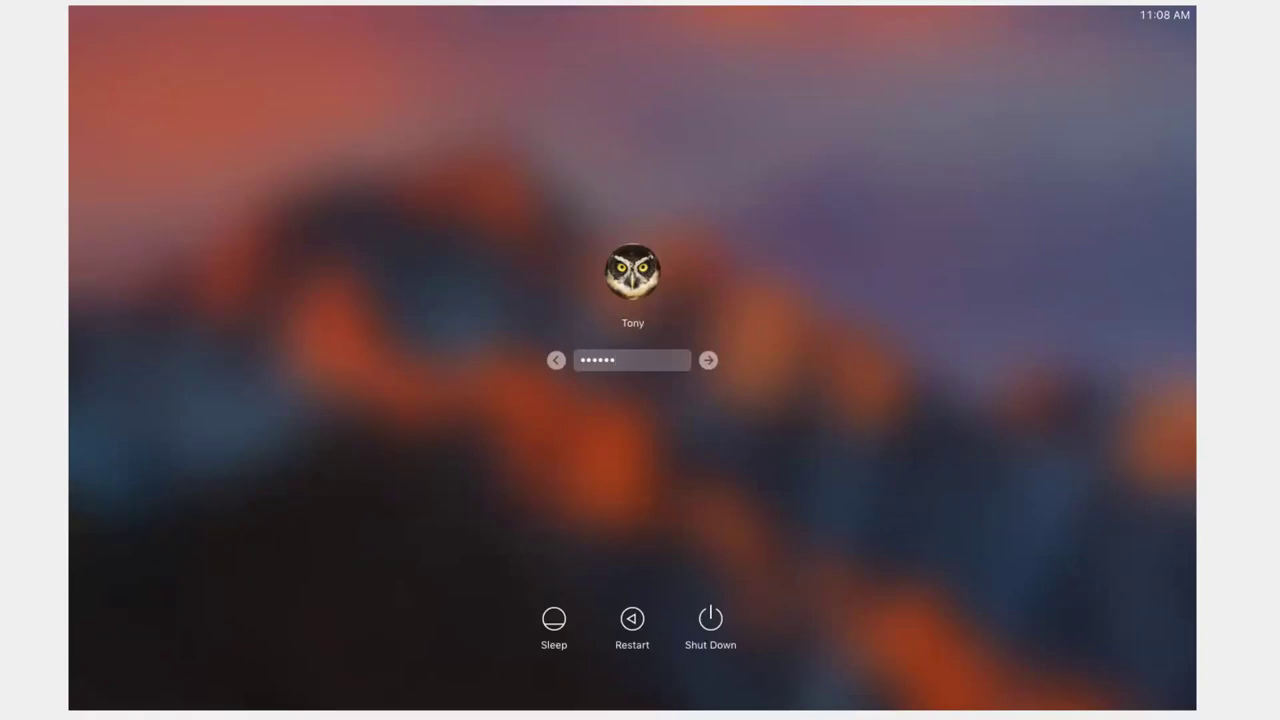
{"action": "key", "text": "Return"}
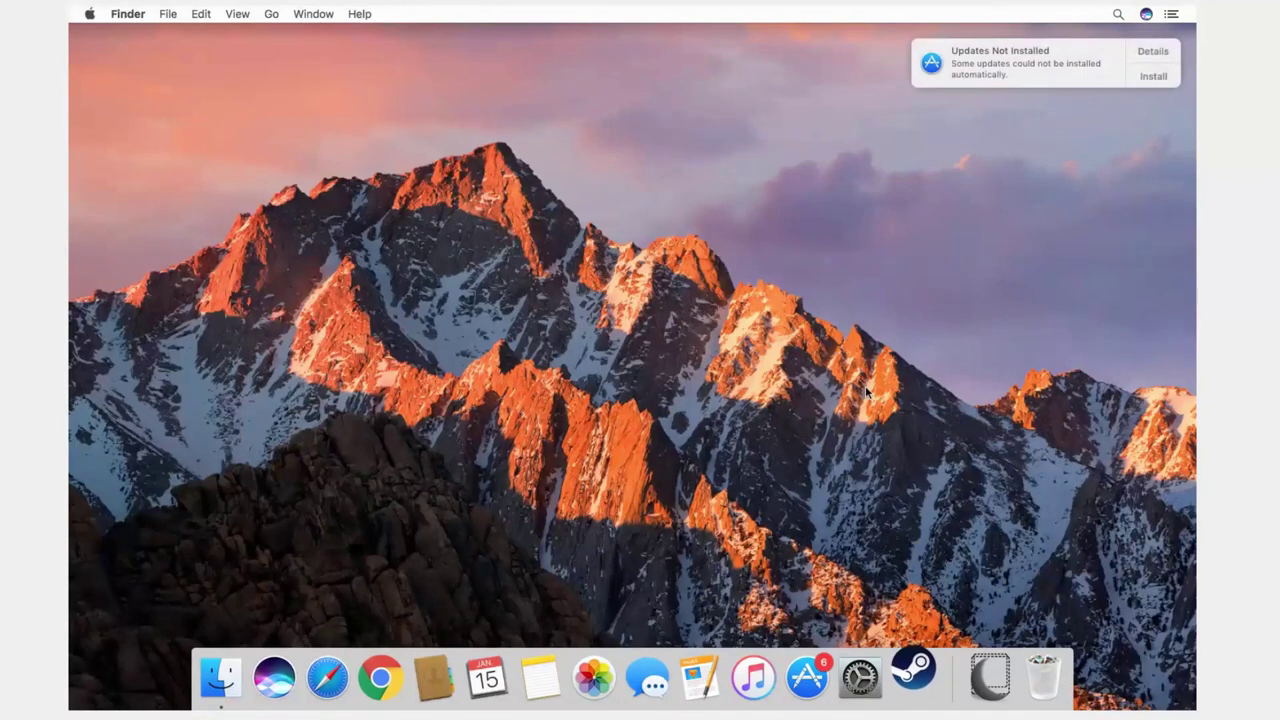
Step: Open the Trash to view photos IMG_5164–IMG_5178.JPG, then open the Apple menu to log out
{"action": "left_click", "coordinate": [1046, 684]}
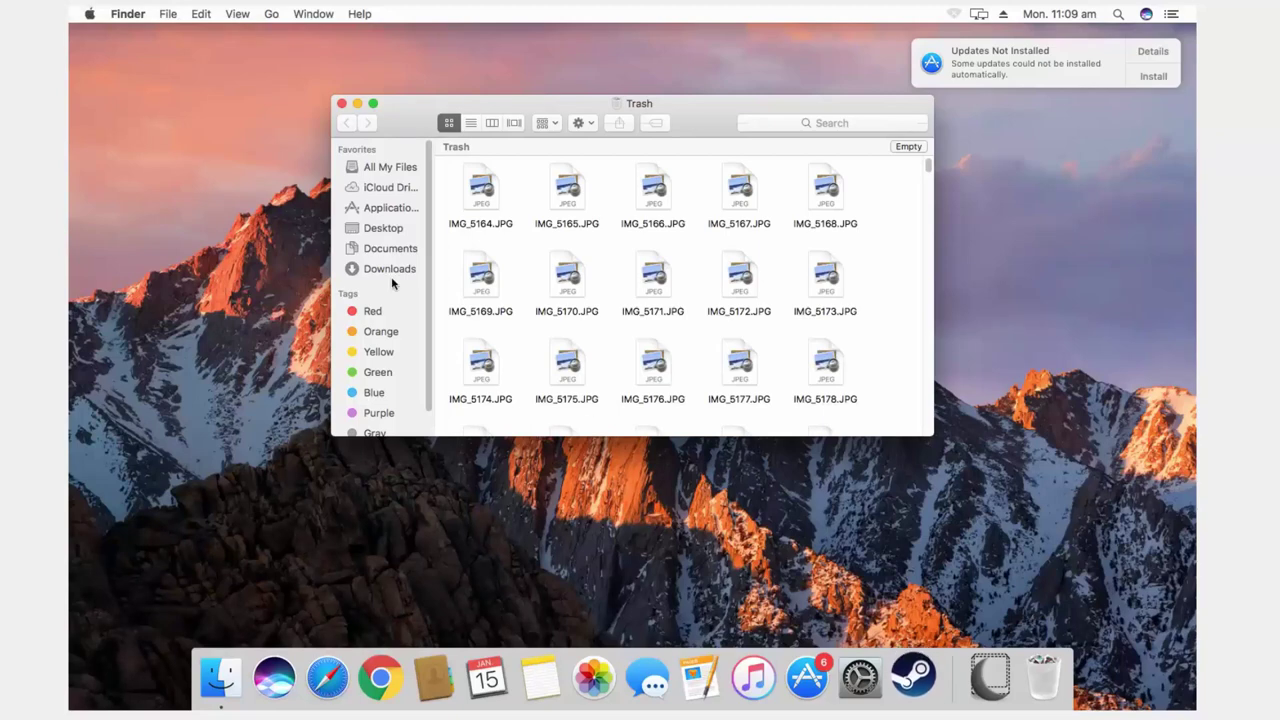
{"action": "left_click", "coordinate": [97, 30]}
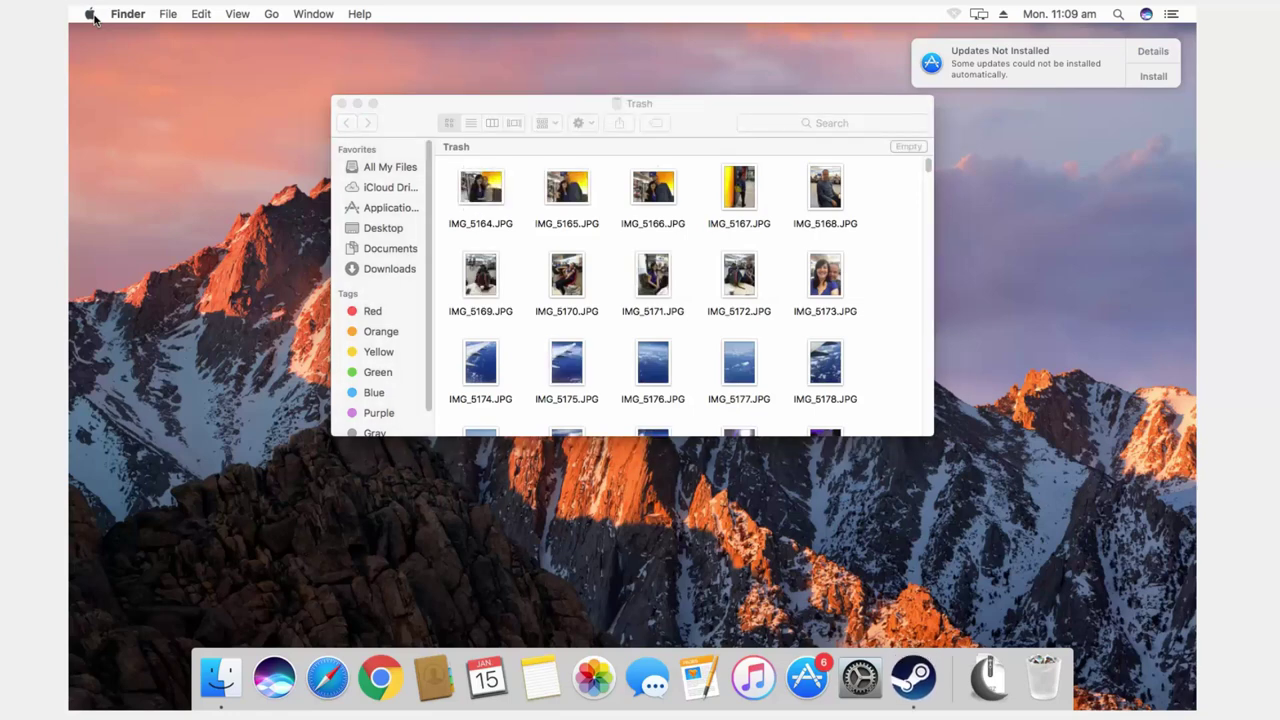
{"action": "left_click", "coordinate": [91, 14]}
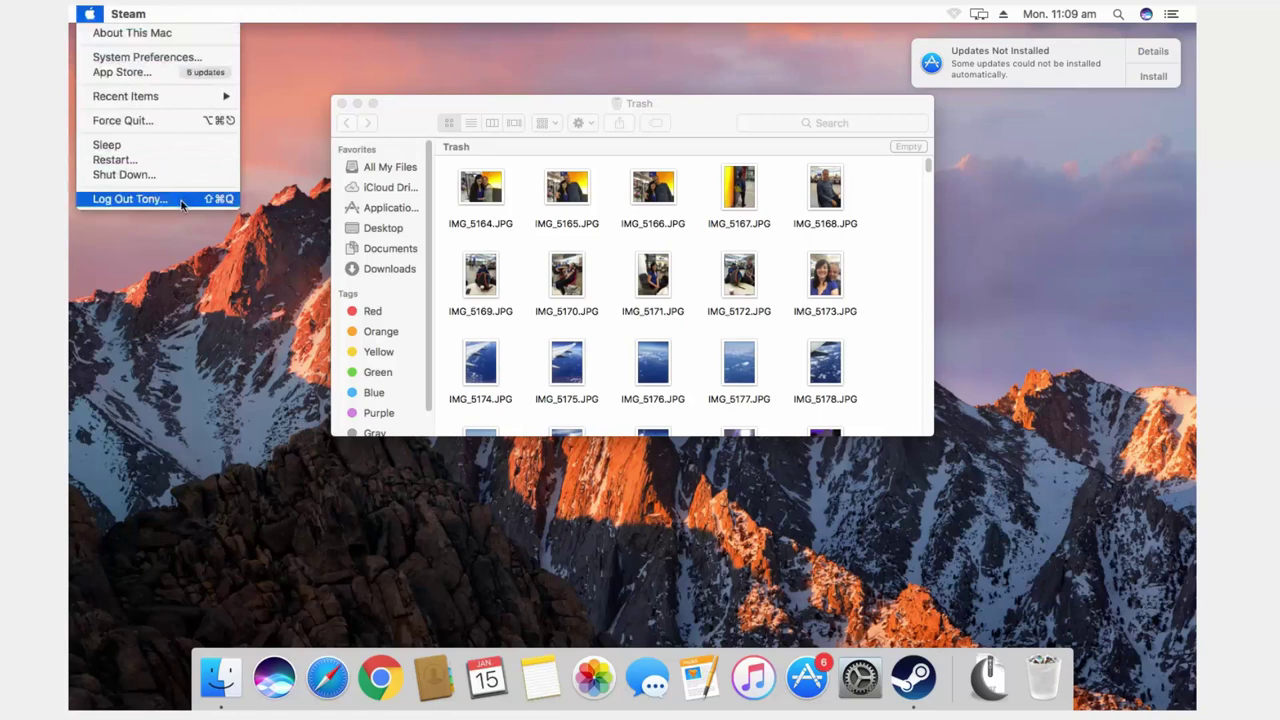